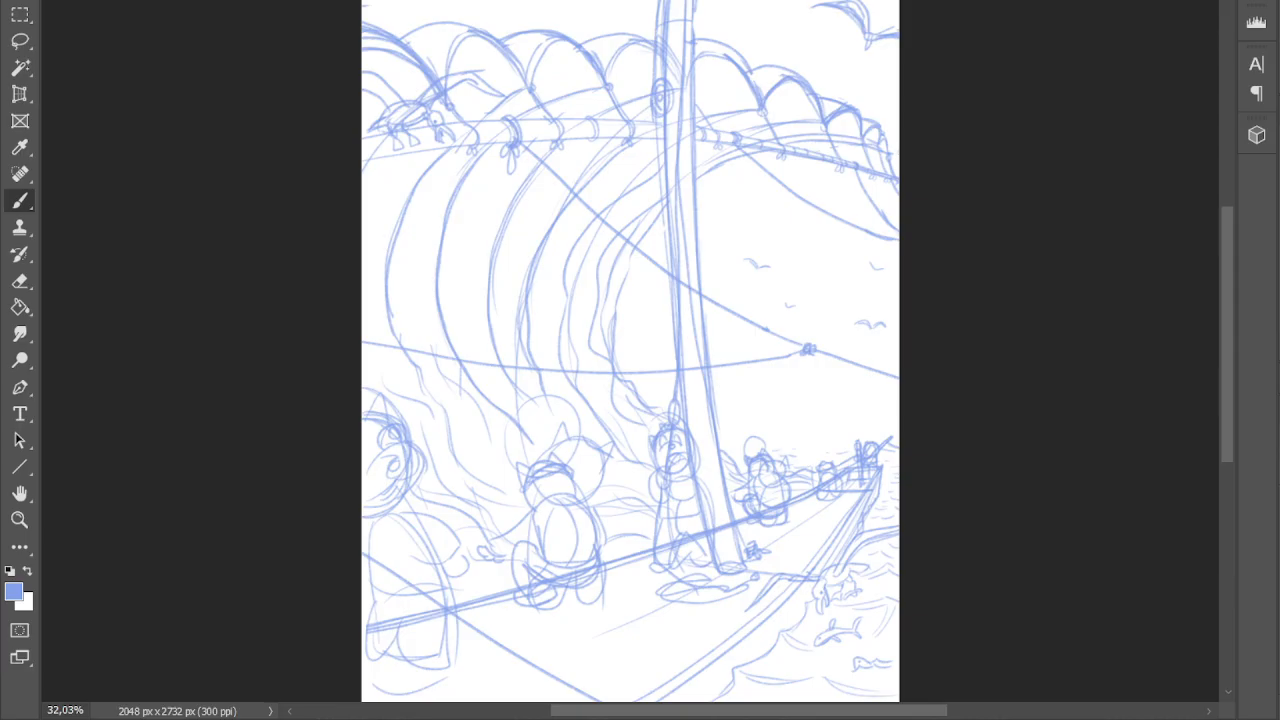
# - Try sketching a long perspective outline across the deck figures and the mast
pyautogui.moveTo(1223, 260)
pyautogui.mouseDown()
pyautogui.moveTo(1226, 246)
pyautogui.moveTo(1224, 289)
pyautogui.moveTo(1226, 237)
pyautogui.moveTo(1228, 258)
pyautogui.mouseUp()
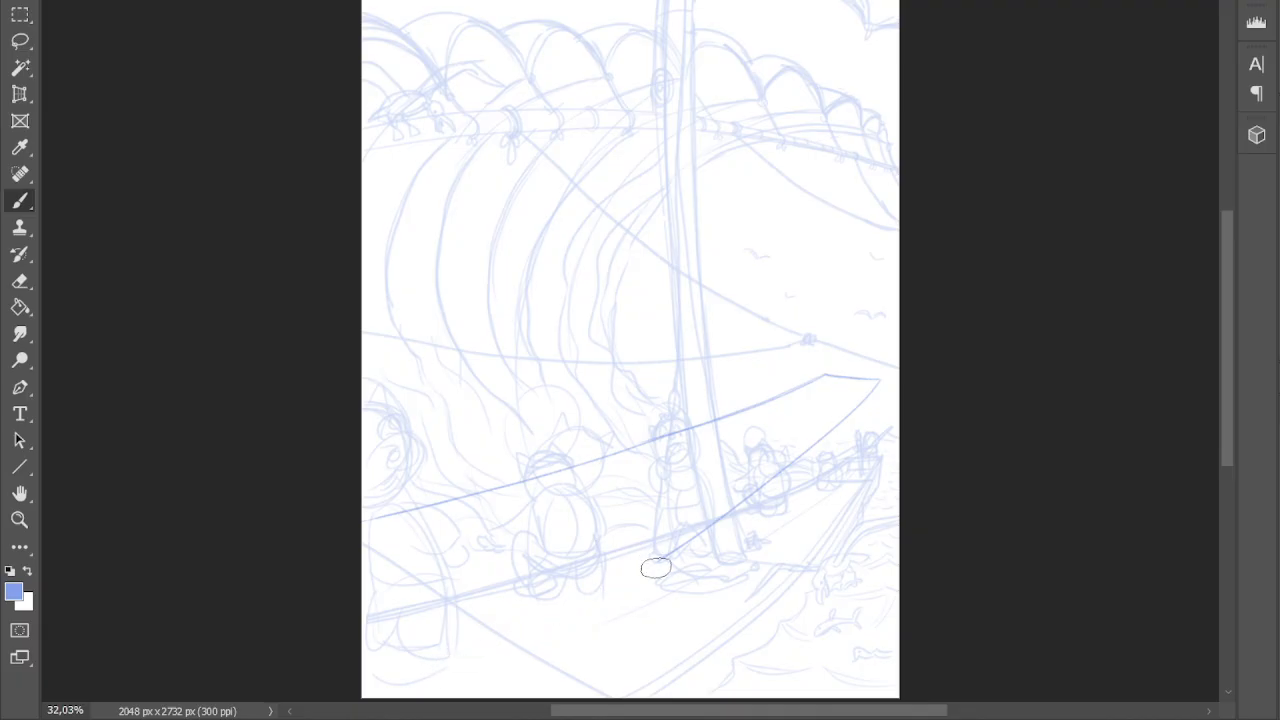
pyautogui.moveTo(768, 493)
pyautogui.mouseDown()
pyautogui.moveTo(734, 500)
pyautogui.moveTo(895, 369)
pyautogui.moveTo(839, 379)
pyautogui.moveTo(848, 365)
pyautogui.moveTo(601, 481)
pyautogui.moveTo(516, 499)
pyautogui.moveTo(692, 426)
pyautogui.moveTo(336, 535)
pyautogui.moveTo(567, 462)
pyautogui.moveTo(466, 512)
pyautogui.mouseUp()
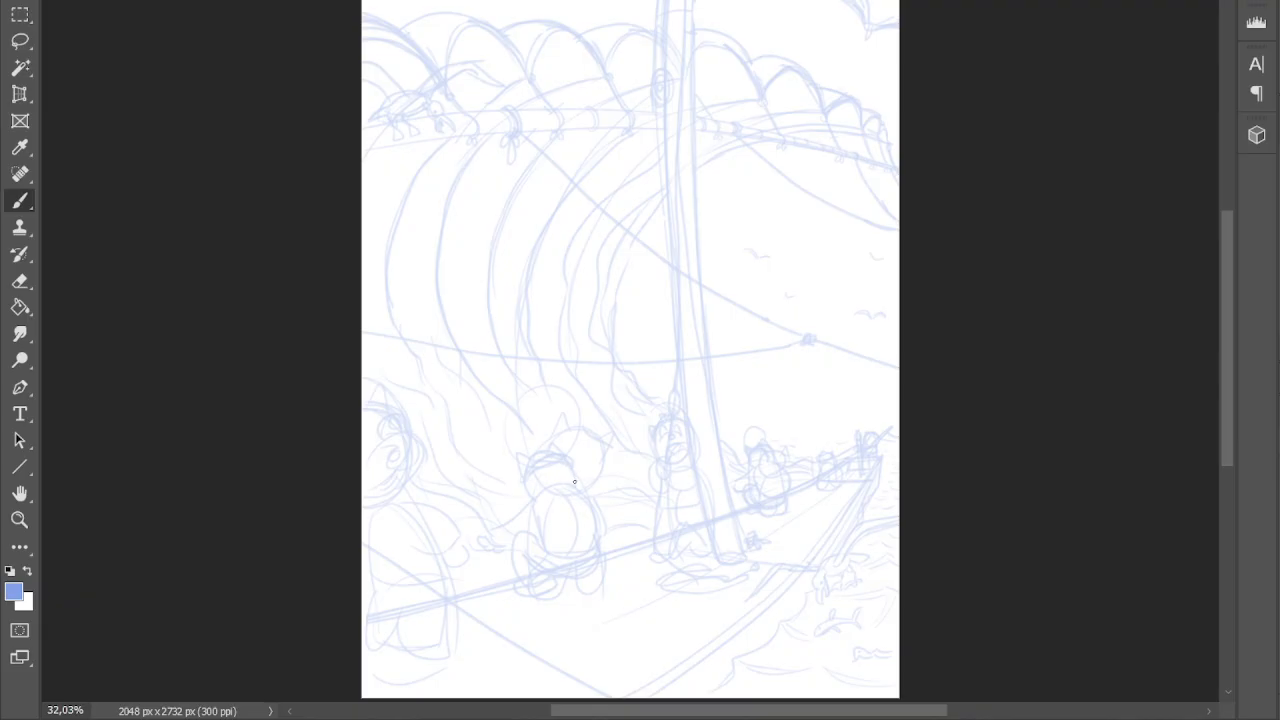
# - Redraw the crouching cat's torso in darker strokes, covering the shoulders, the short sleeve and both sides of the back
pyautogui.scroll(1, 580, 478)
pyautogui.scroll(3, 626, 486)
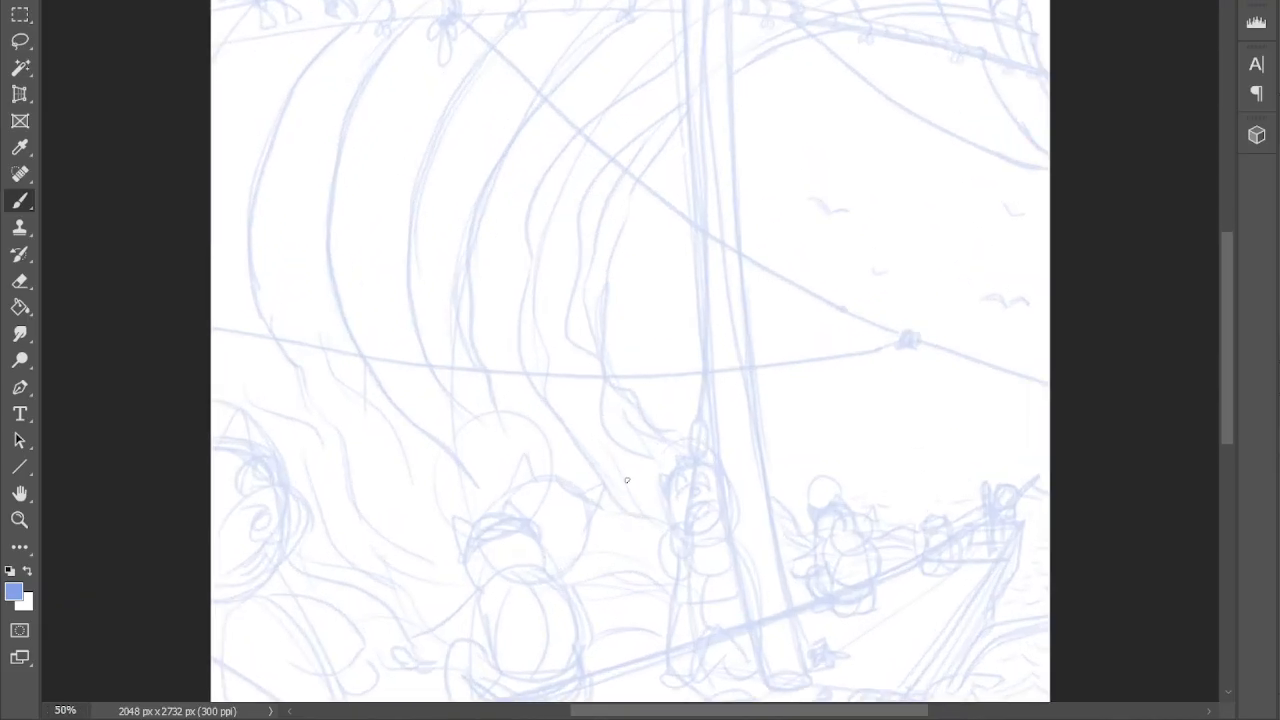
pyautogui.moveTo(626, 486); pyautogui.dragTo(650, 288)
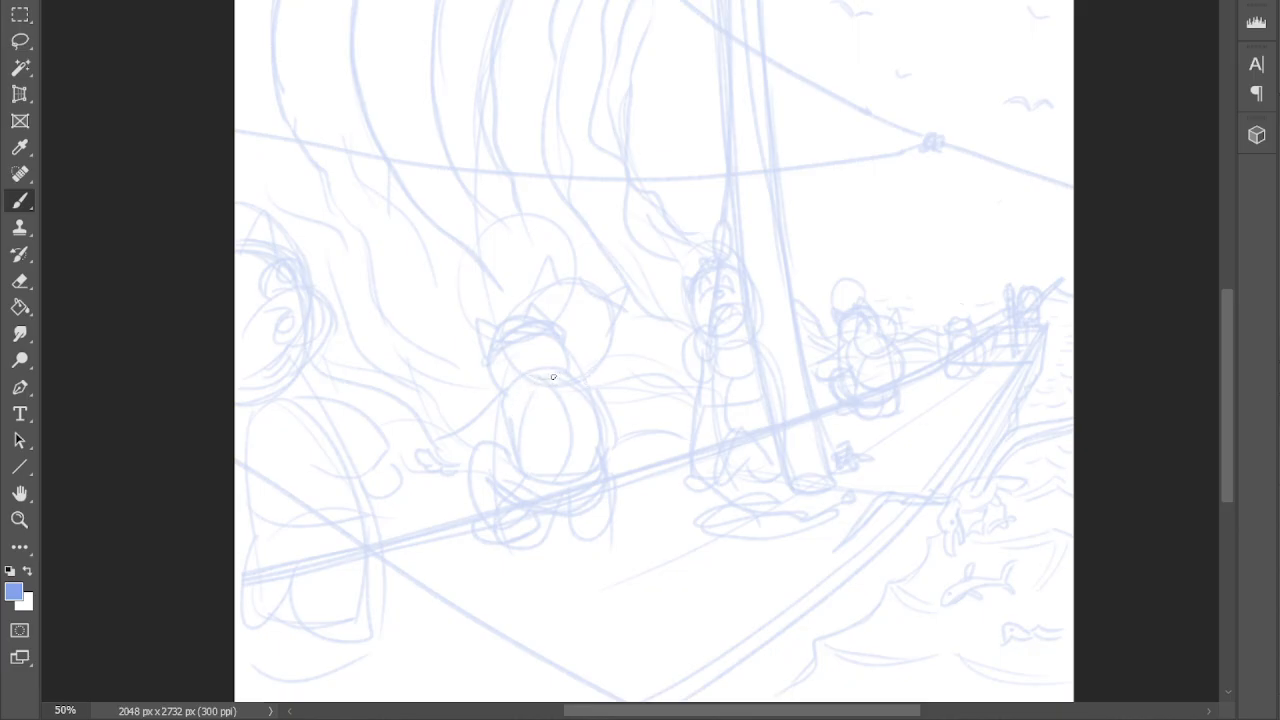
pyautogui.moveTo(529, 376); pyautogui.dragTo(564, 374)
pyautogui.moveTo(521, 377); pyautogui.dragTo(479, 415)
pyautogui.moveTo(581, 376); pyautogui.dragTo(606, 401)
pyautogui.moveTo(482, 413)
pyautogui.mouseDown()
pyautogui.moveTo(515, 444)
pyautogui.moveTo(512, 405)
pyautogui.moveTo(511, 435)
pyautogui.moveTo(484, 419)
pyautogui.moveTo(520, 458)
pyautogui.mouseUp()
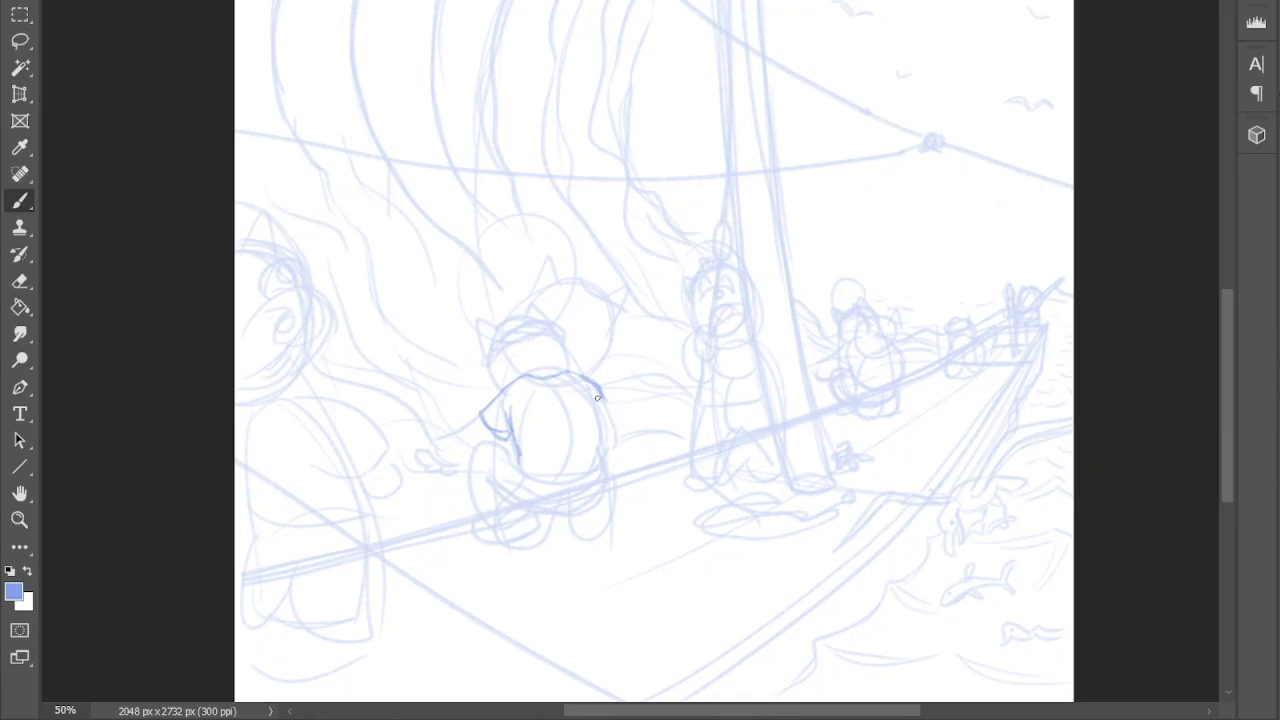
pyautogui.moveTo(598, 386)
pyautogui.mouseDown()
pyautogui.moveTo(592, 398)
pyautogui.moveTo(607, 472)
pyautogui.mouseUp()
# - Draw the crouching cat's furry head with a braided headband and two pointed ears
pyautogui.moveTo(540, 331)
pyautogui.mouseDown()
pyautogui.moveTo(566, 343)
pyautogui.moveTo(572, 372)
pyautogui.mouseUp()
pyautogui.moveTo(490, 360); pyautogui.dragTo(500, 397)
pyautogui.moveTo(508, 342)
pyautogui.mouseDown()
pyautogui.moveTo(525, 329)
pyautogui.moveTo(572, 317)
pyautogui.moveTo(550, 326)
pyautogui.moveTo(569, 337)
pyautogui.moveTo(518, 337)
pyautogui.moveTo(487, 366)
pyautogui.moveTo(524, 332)
pyautogui.mouseUp()
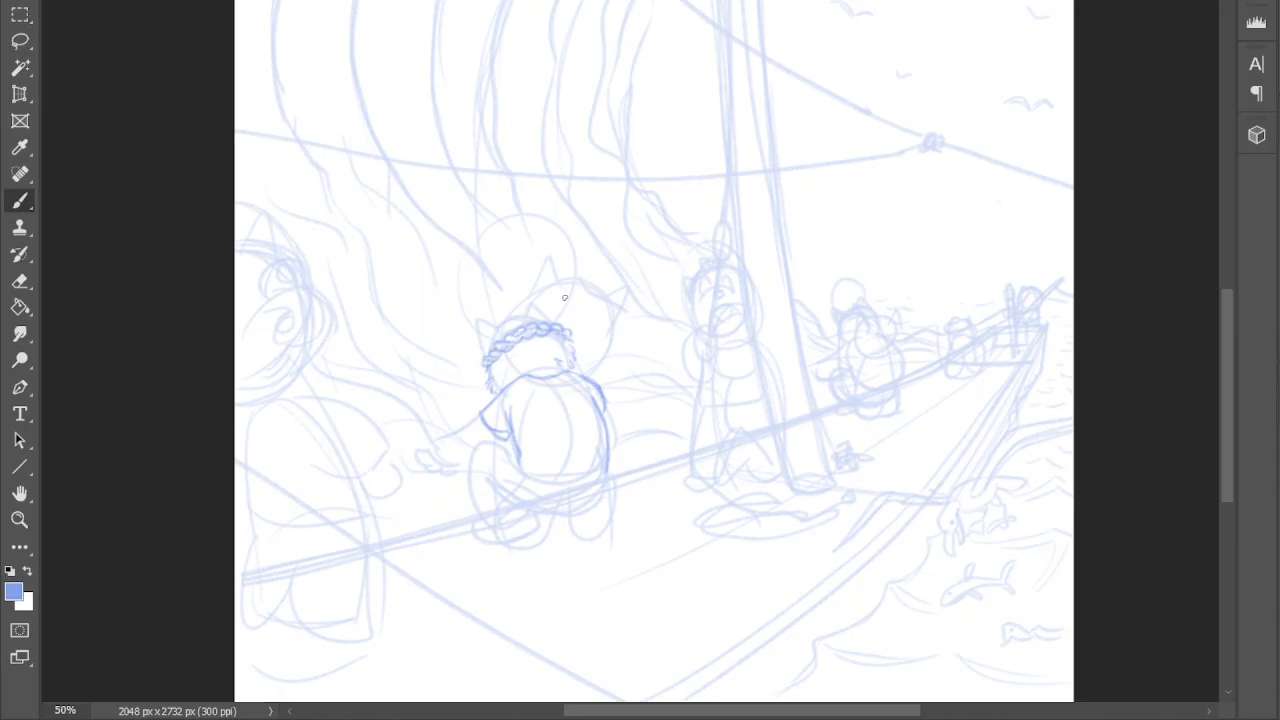
pyautogui.moveTo(500, 328)
pyautogui.mouseDown()
pyautogui.moveTo(478, 321)
pyautogui.moveTo(470, 334)
pyautogui.moveTo(480, 345)
pyautogui.moveTo(512, 316)
pyautogui.mouseUp()
pyautogui.moveTo(546, 318)
pyautogui.mouseDown()
pyautogui.moveTo(537, 305)
pyautogui.moveTo(528, 316)
pyautogui.mouseUp()
pyautogui.click(21, 284)
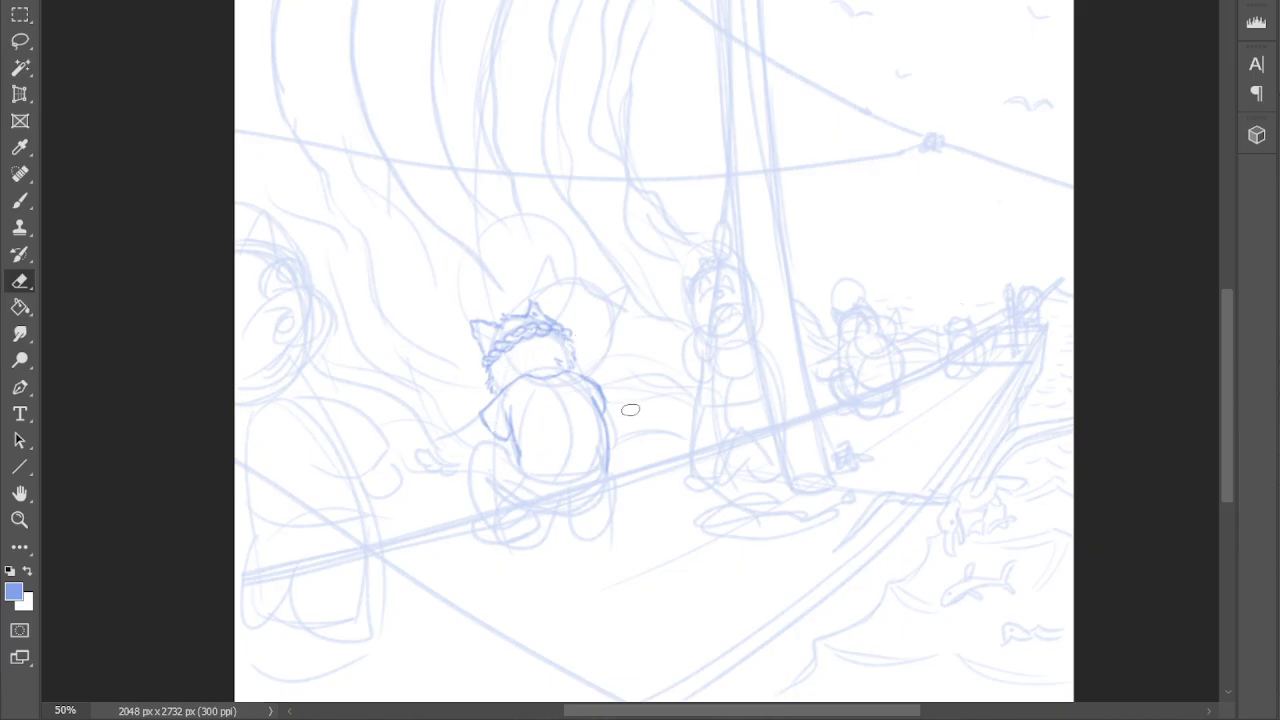
pyautogui.press('b')
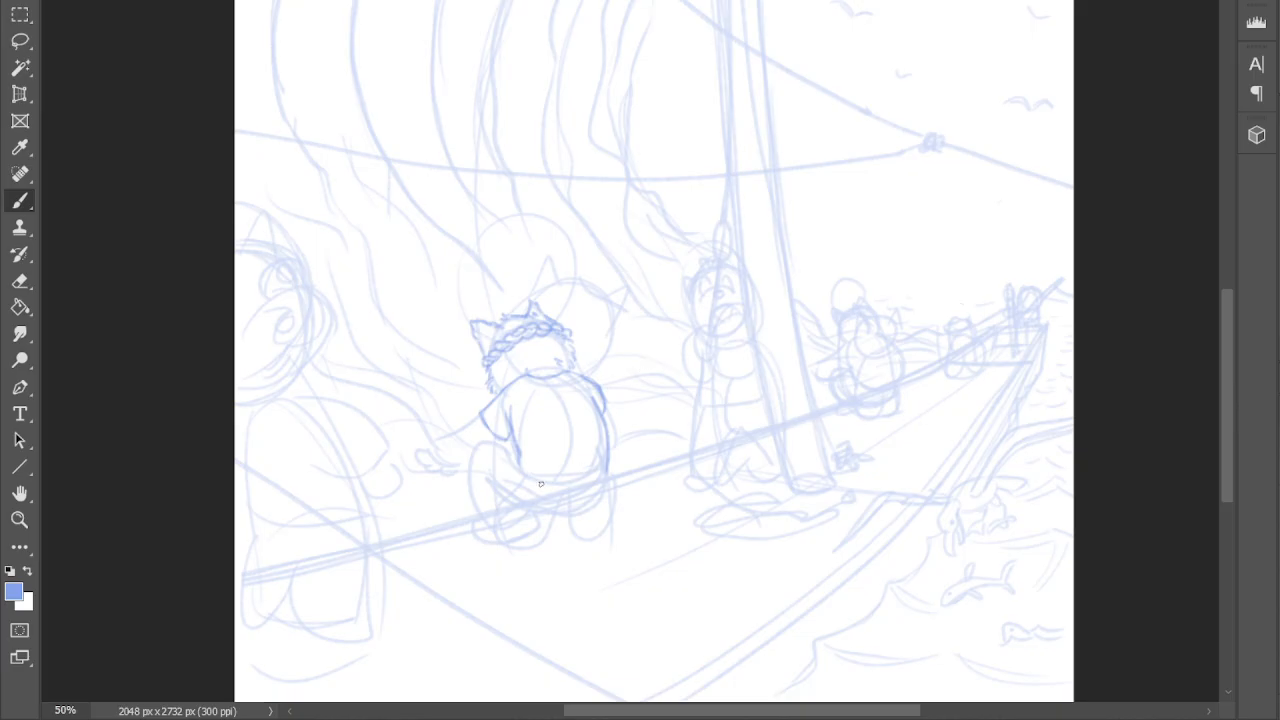
# - Draw the crouching cat's shirt hem, bent leg and sandalled foot
pyautogui.moveTo(524, 478)
pyautogui.mouseDown()
pyautogui.moveTo(604, 474)
pyautogui.moveTo(556, 488)
pyautogui.moveTo(603, 477)
pyautogui.mouseUp()
pyautogui.moveTo(521, 481)
pyautogui.mouseDown()
pyautogui.moveTo(522, 517)
pyautogui.moveTo(572, 520)
pyautogui.moveTo(615, 483)
pyautogui.mouseUp()
pyautogui.moveTo(512, 454)
pyautogui.mouseDown()
pyautogui.moveTo(478, 456)
pyautogui.moveTo(475, 491)
pyautogui.mouseUp()
pyautogui.moveTo(469, 470); pyautogui.dragTo(491, 520)
pyautogui.moveTo(487, 471)
pyautogui.mouseDown()
pyautogui.moveTo(500, 524)
pyautogui.moveTo(521, 514)
pyautogui.mouseUp()
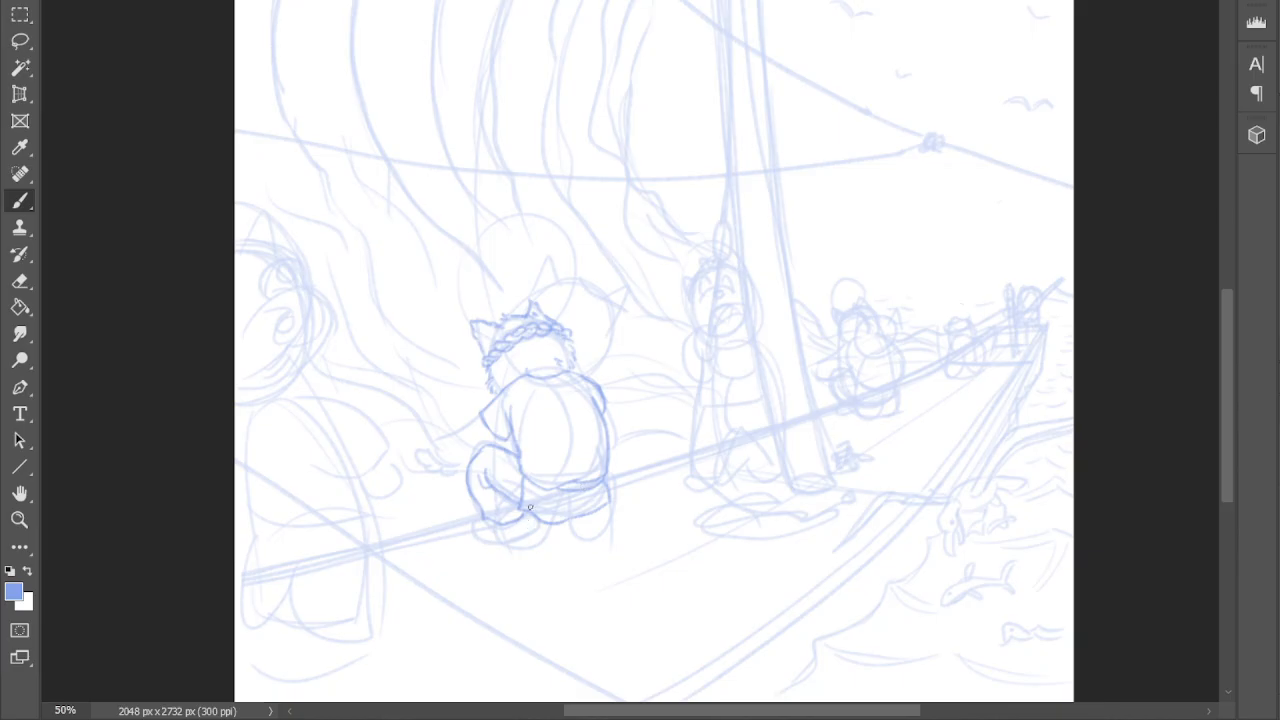
pyautogui.moveTo(481, 520); pyautogui.dragTo(506, 540)
pyautogui.moveTo(510, 533); pyautogui.dragTo(485, 534)
# - Draw the crouching cat's outstretched forearm and hand with thin strands around it, and add its second foot
pyautogui.moveTo(482, 421)
pyautogui.mouseDown()
pyautogui.moveTo(440, 448)
pyautogui.moveTo(460, 466)
pyautogui.moveTo(450, 448)
pyautogui.mouseUp()
pyautogui.moveTo(413, 450); pyautogui.dragTo(449, 465)
pyautogui.moveTo(417, 449); pyautogui.dragTo(428, 447)
pyautogui.moveTo(427, 437); pyautogui.dragTo(404, 426)
pyautogui.moveTo(448, 470)
pyautogui.mouseDown()
pyautogui.moveTo(457, 507)
pyautogui.moveTo(438, 469)
pyautogui.moveTo(418, 505)
pyautogui.mouseUp()
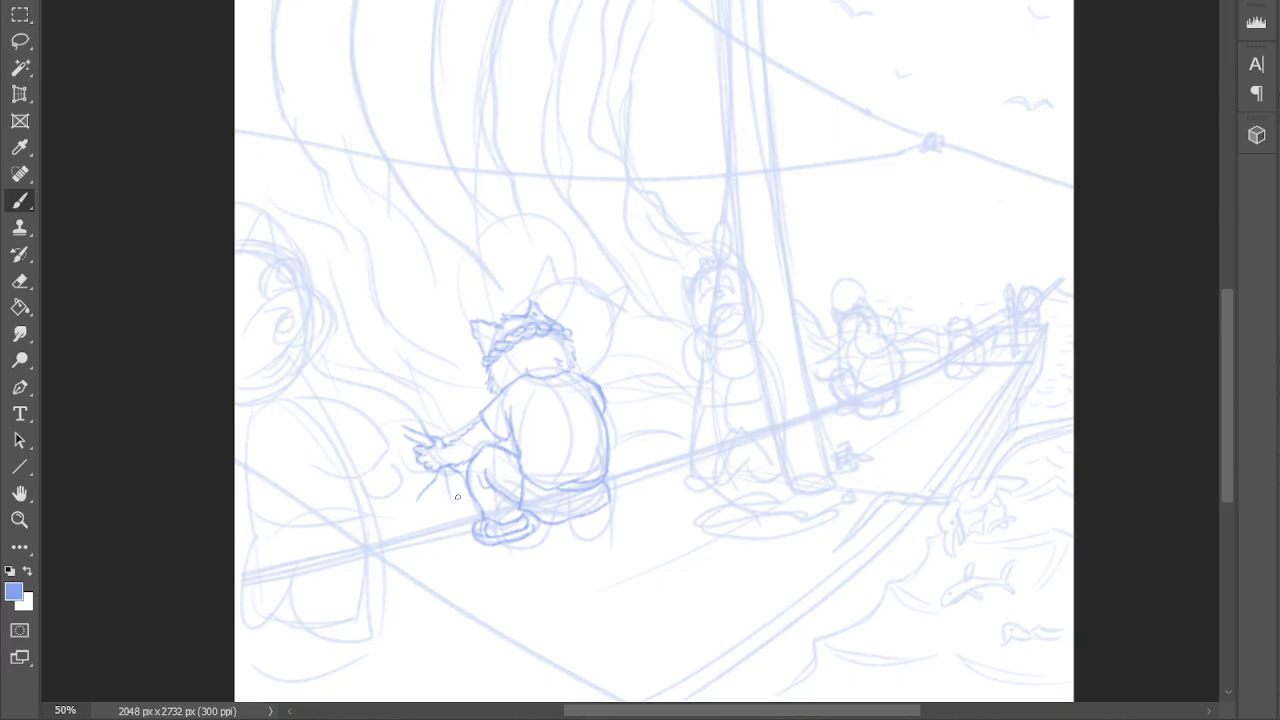
pyautogui.moveTo(452, 500)
pyautogui.mouseDown()
pyautogui.moveTo(442, 513)
pyautogui.moveTo(470, 507)
pyautogui.mouseUp()
pyautogui.moveTo(568, 524)
pyautogui.mouseDown()
pyautogui.moveTo(586, 518)
pyautogui.moveTo(566, 527)
pyautogui.mouseUp()
# - Draw the mast sailor's raised fist and the upper stretch of rope running down across its face
pyautogui.moveTo(731, 236)
pyautogui.mouseDown()
pyautogui.moveTo(716, 223)
pyautogui.moveTo(728, 239)
pyautogui.mouseUp()
pyautogui.moveTo(722, 251); pyautogui.dragTo(721, 261)
pyautogui.moveTo(710, 249); pyautogui.dragTo(720, 261)
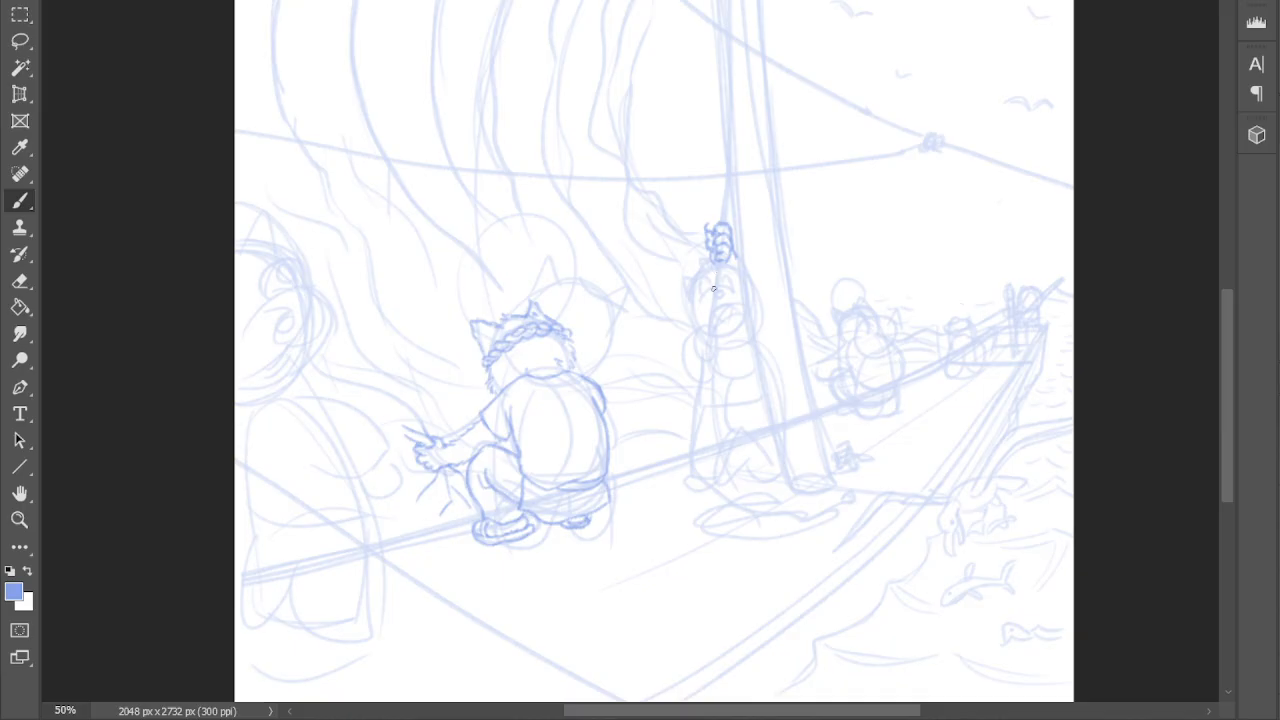
pyautogui.moveTo(715, 265); pyautogui.dragTo(702, 340)
pyautogui.moveTo(722, 260); pyautogui.dragTo(708, 338)
# - Draw the mast sailor's lower hand and bent furry arm, and extend the rope down to the deck
pyautogui.moveTo(762, 328); pyautogui.dragTo(768, 360)
pyautogui.moveTo(696, 302); pyautogui.dragTo(698, 330)
pyautogui.moveTo(699, 332); pyautogui.dragTo(695, 355)
pyautogui.moveTo(701, 362); pyautogui.dragTo(693, 440)
pyautogui.moveTo(703, 360); pyautogui.dragTo(697, 446)
pyautogui.moveTo(683, 352)
pyautogui.mouseDown()
pyautogui.moveTo(667, 382)
pyautogui.moveTo(686, 386)
pyautogui.moveTo(695, 365)
pyautogui.moveTo(676, 356)
pyautogui.moveTo(667, 382)
pyautogui.moveTo(692, 382)
pyautogui.moveTo(681, 358)
pyautogui.moveTo(687, 372)
pyautogui.mouseUp()
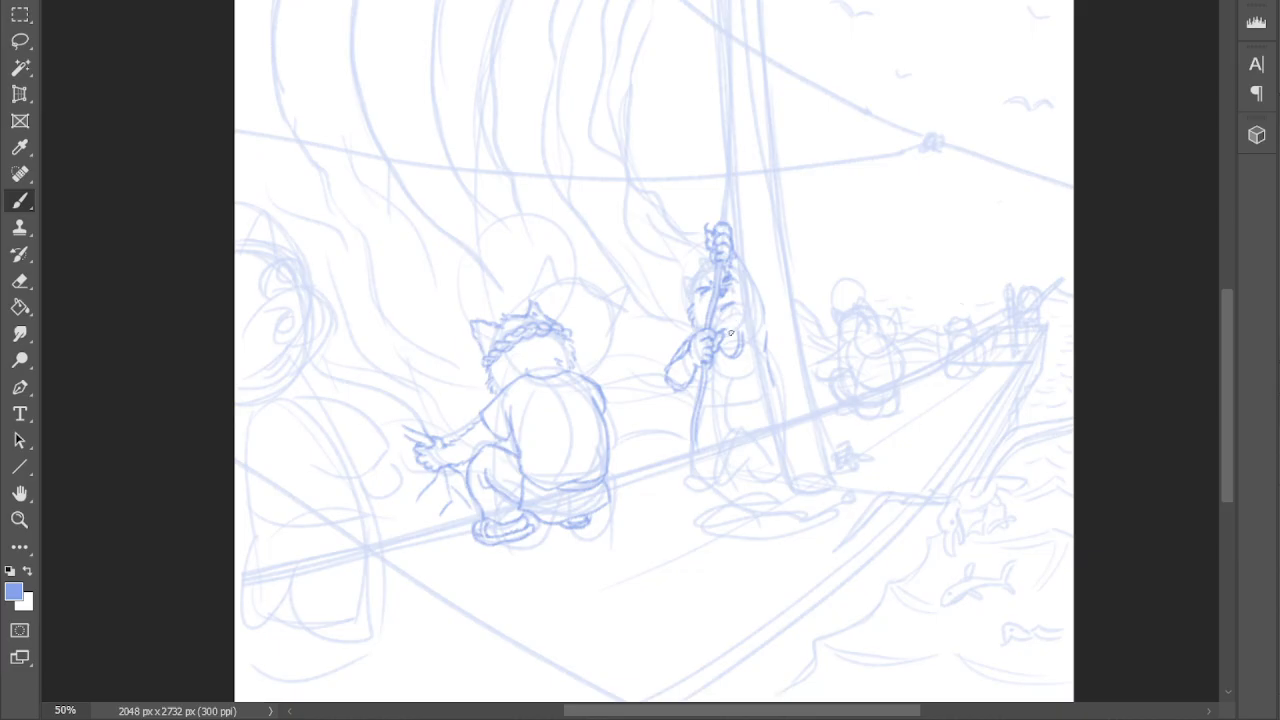
# - Draw the mast sailor's muzzle, cap and ear
pyautogui.moveTo(724, 334); pyautogui.dragTo(745, 324)
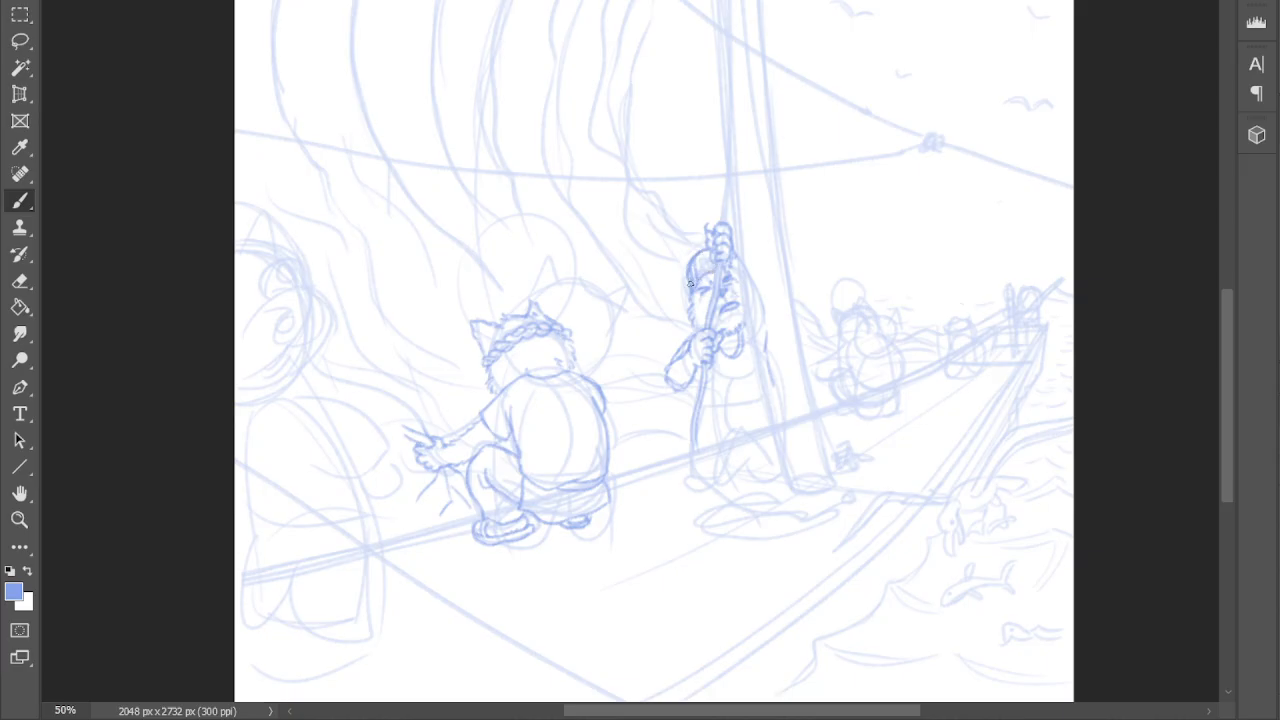
pyautogui.moveTo(688, 287)
pyautogui.mouseDown()
pyautogui.moveTo(685, 312)
pyautogui.moveTo(681, 298)
pyautogui.mouseUp()
pyautogui.moveTo(696, 259)
pyautogui.mouseDown()
pyautogui.moveTo(694, 291)
pyautogui.moveTo(688, 263)
pyautogui.mouseUp()
# - Draw the mast sailor's waistband, trousers and feet, with the rope coiled on the deck below
pyautogui.moveTo(708, 412); pyautogui.dragTo(757, 406)
pyautogui.moveTo(706, 397); pyautogui.dragTo(753, 401)
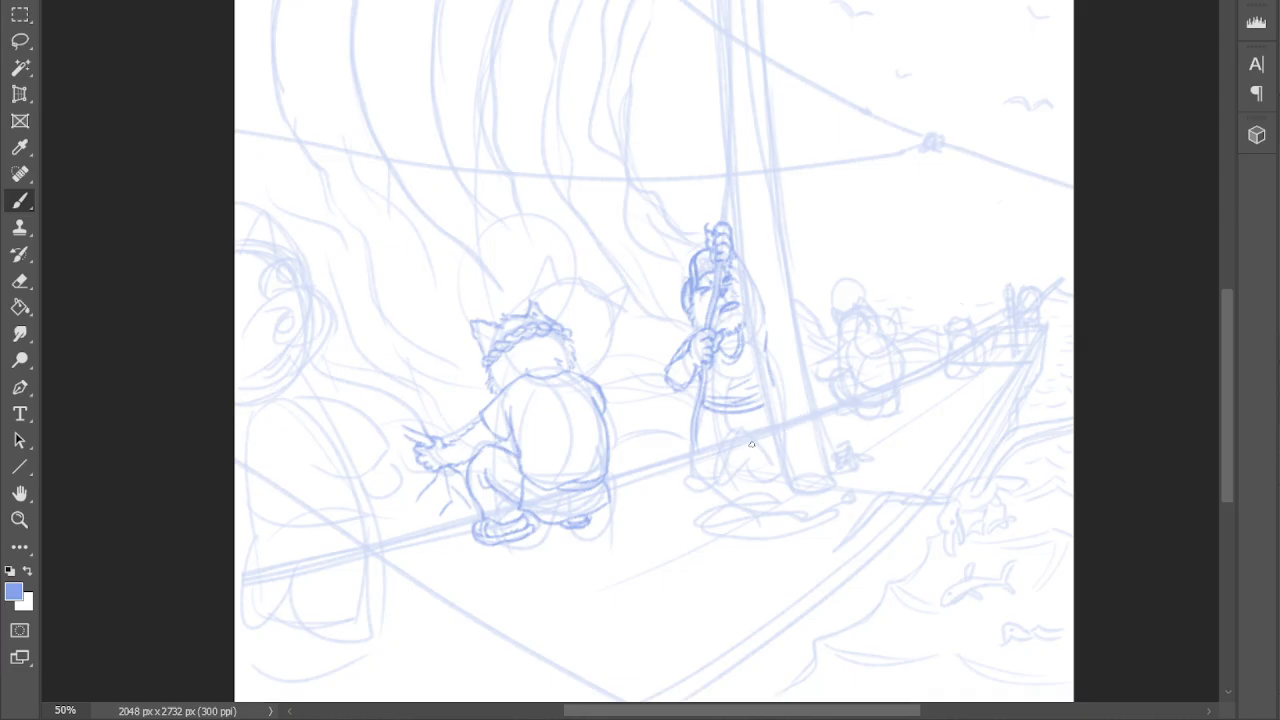
pyautogui.moveTo(696, 428); pyautogui.dragTo(762, 498)
pyautogui.moveTo(694, 430)
pyautogui.mouseDown()
pyautogui.moveTo(743, 509)
pyautogui.moveTo(810, 513)
pyautogui.moveTo(752, 521)
pyautogui.moveTo(773, 529)
pyautogui.moveTo(813, 513)
pyautogui.moveTo(787, 497)
pyautogui.moveTo(765, 510)
pyautogui.moveTo(779, 500)
pyautogui.moveTo(737, 500)
pyautogui.moveTo(774, 502)
pyautogui.moveTo(732, 503)
pyautogui.moveTo(703, 532)
pyautogui.moveTo(721, 529)
pyautogui.moveTo(711, 518)
pyautogui.moveTo(715, 531)
pyautogui.moveTo(749, 522)
pyautogui.moveTo(716, 527)
pyautogui.moveTo(735, 520)
pyautogui.moveTo(726, 536)
pyautogui.moveTo(746, 521)
pyautogui.moveTo(722, 516)
pyautogui.moveTo(710, 530)
pyautogui.moveTo(719, 519)
pyautogui.moveTo(734, 539)
pyautogui.moveTo(717, 537)
pyautogui.moveTo(850, 502)
pyautogui.mouseUp()
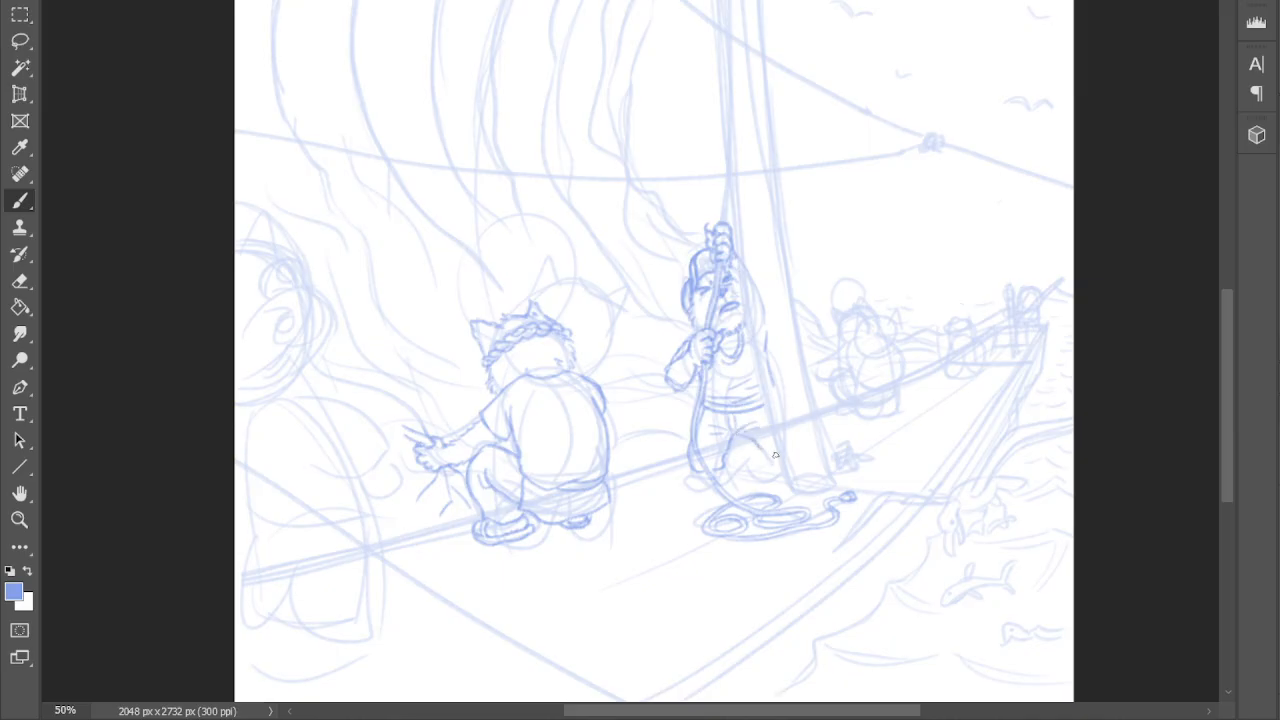
pyautogui.moveTo(766, 455); pyautogui.dragTo(779, 462)
pyautogui.moveTo(700, 483); pyautogui.dragTo(711, 488)
pyautogui.moveTo(731, 309)
pyautogui.mouseDown()
pyautogui.moveTo(720, 314)
pyautogui.moveTo(732, 311)
pyautogui.mouseUp()
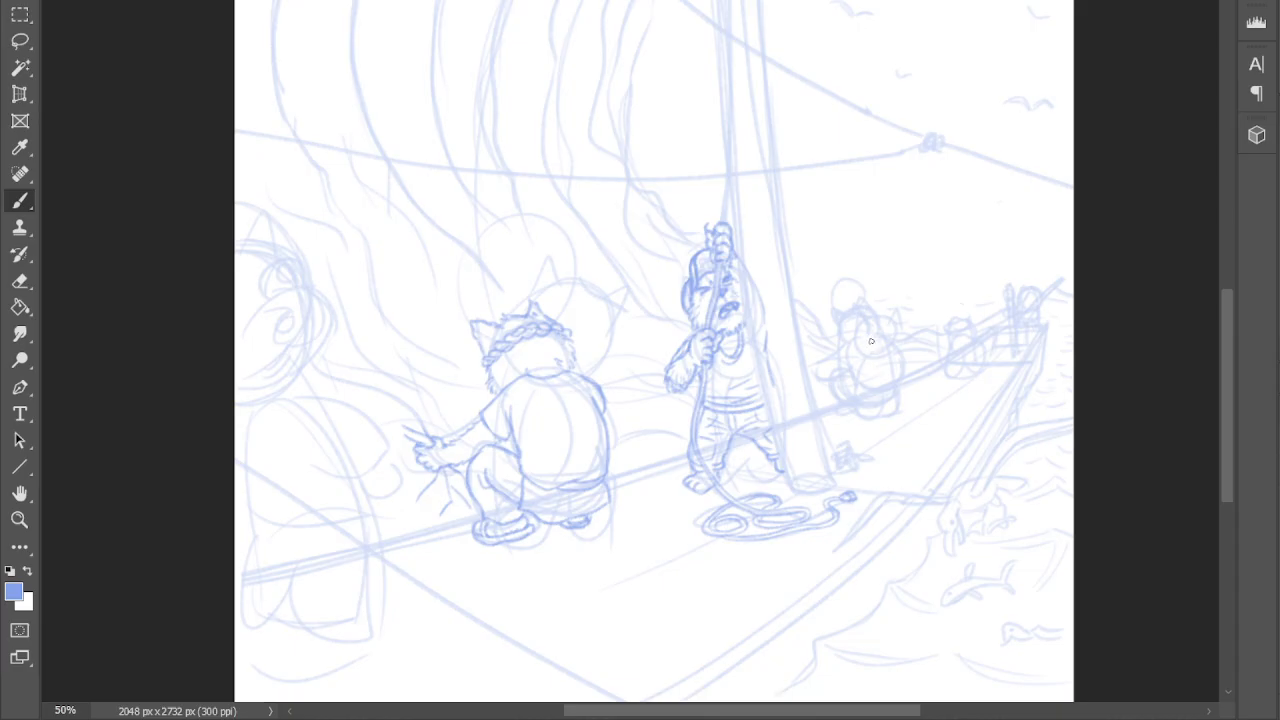
# - Draw the seated sailor behind the mast with a knotted headscarf, shirt, folded legs, foot and reaching arm
pyautogui.moveTo(848, 311)
pyautogui.mouseDown()
pyautogui.moveTo(839, 328)
pyautogui.moveTo(848, 304)
pyautogui.moveTo(872, 312)
pyautogui.moveTo(878, 354)
pyautogui.moveTo(875, 328)
pyautogui.moveTo(904, 346)
pyautogui.moveTo(870, 334)
pyautogui.moveTo(870, 310)
pyautogui.moveTo(877, 327)
pyautogui.mouseUp()
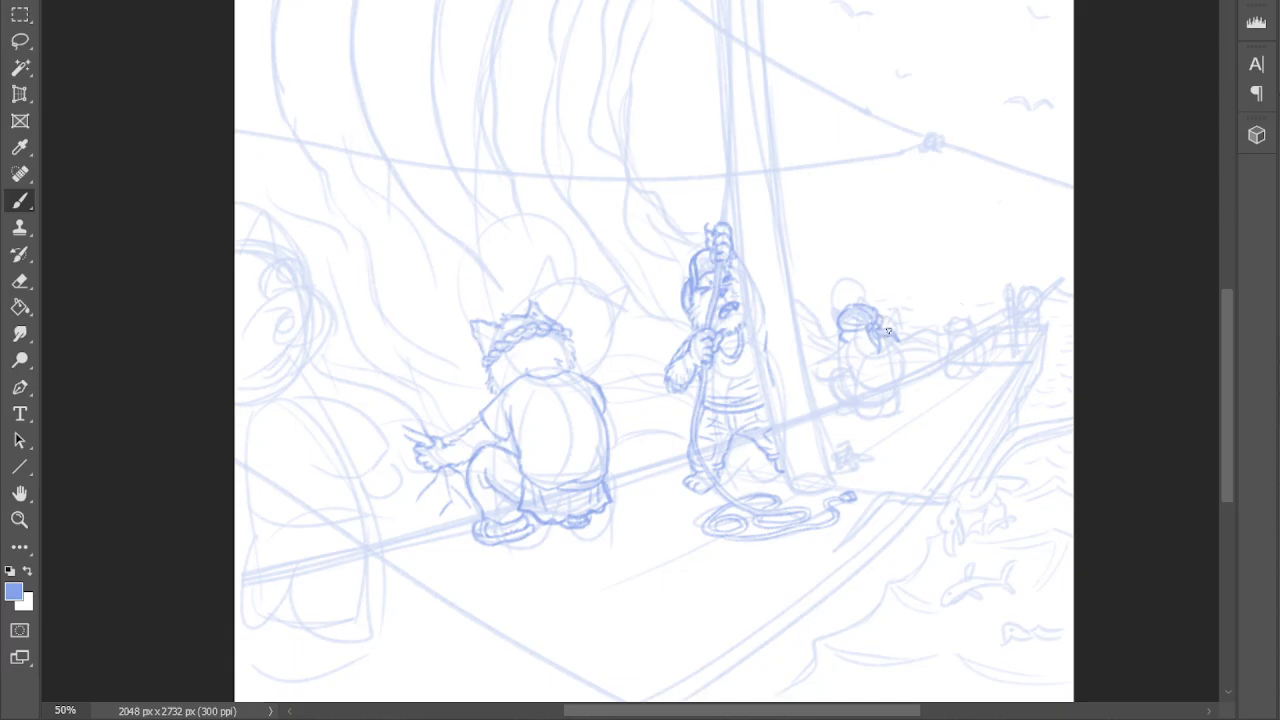
pyautogui.moveTo(853, 340); pyautogui.dragTo(835, 355)
pyautogui.moveTo(828, 380)
pyautogui.mouseDown()
pyautogui.moveTo(836, 400)
pyautogui.moveTo(842, 384)
pyautogui.moveTo(882, 406)
pyautogui.mouseUp()
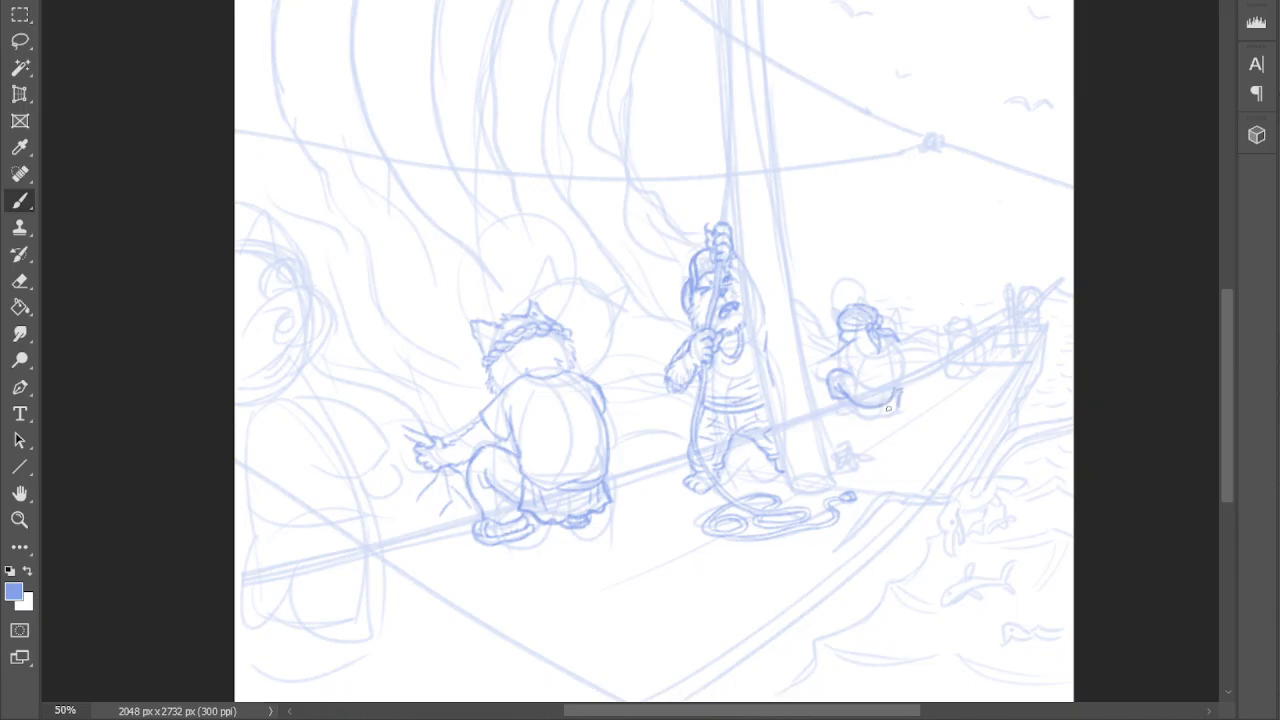
pyautogui.moveTo(880, 410); pyautogui.dragTo(897, 404)
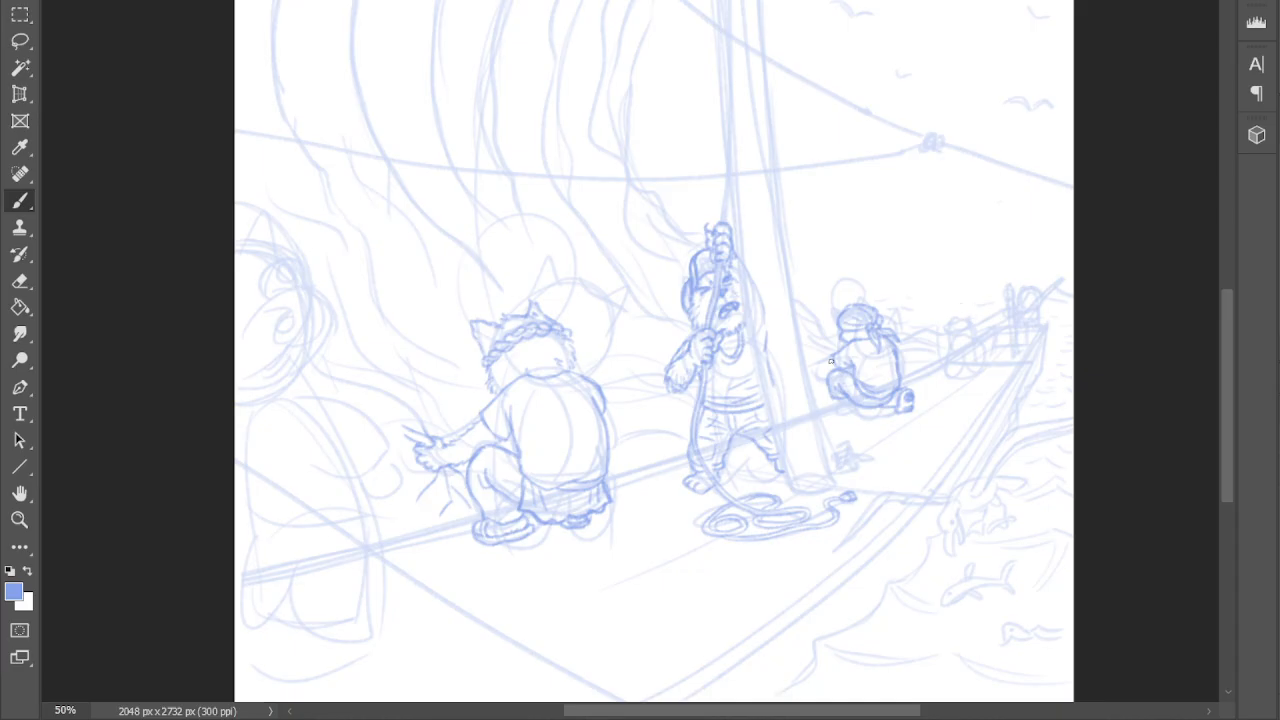
pyautogui.moveTo(832, 358); pyautogui.dragTo(816, 367)
pyautogui.hscroll(-1, 654, 350)
pyautogui.hscroll(2, 654, 350)
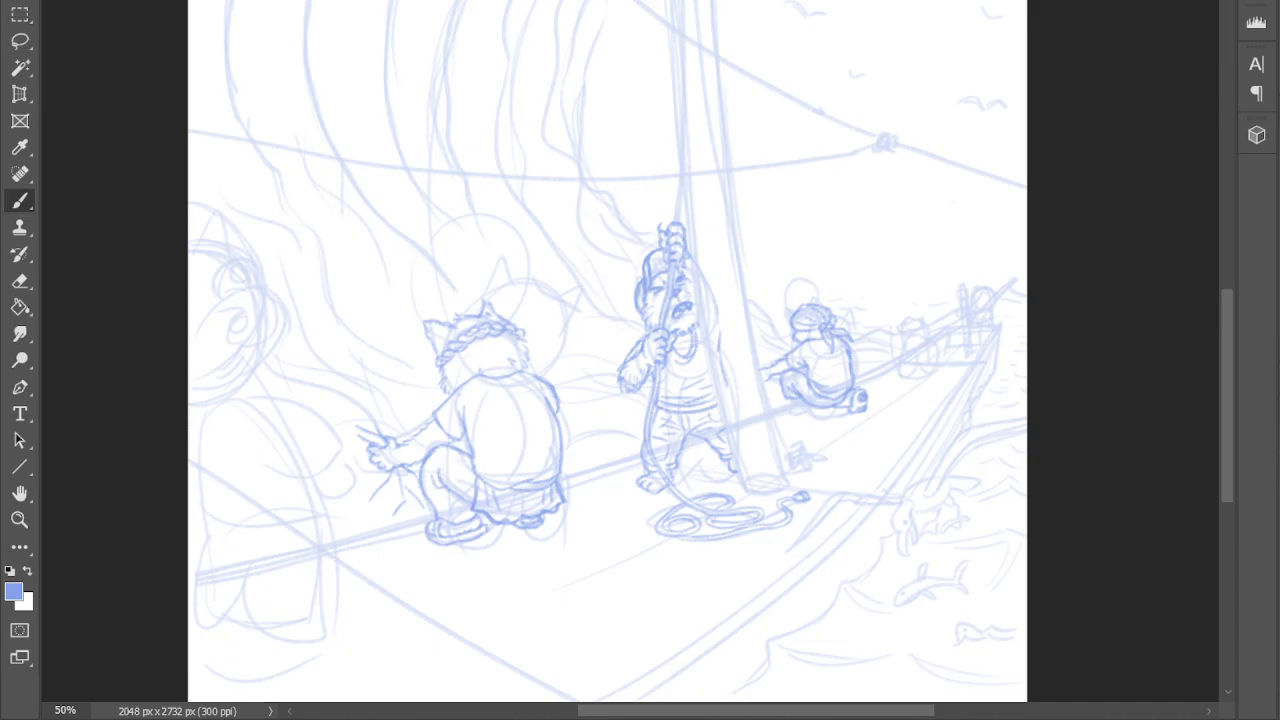
pyautogui.hscroll(-3, 654, 350)
pyautogui.hscroll(-3, 680, 350)
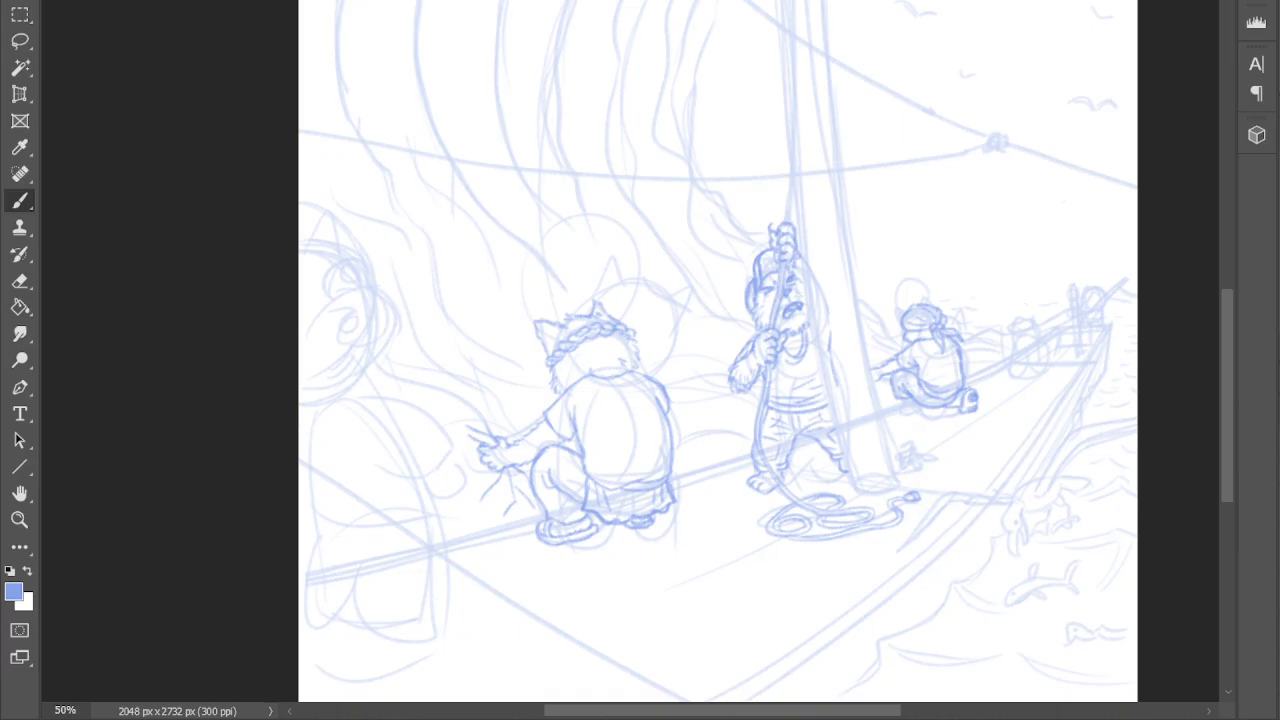
pyautogui.hscroll(2, 717, 351)
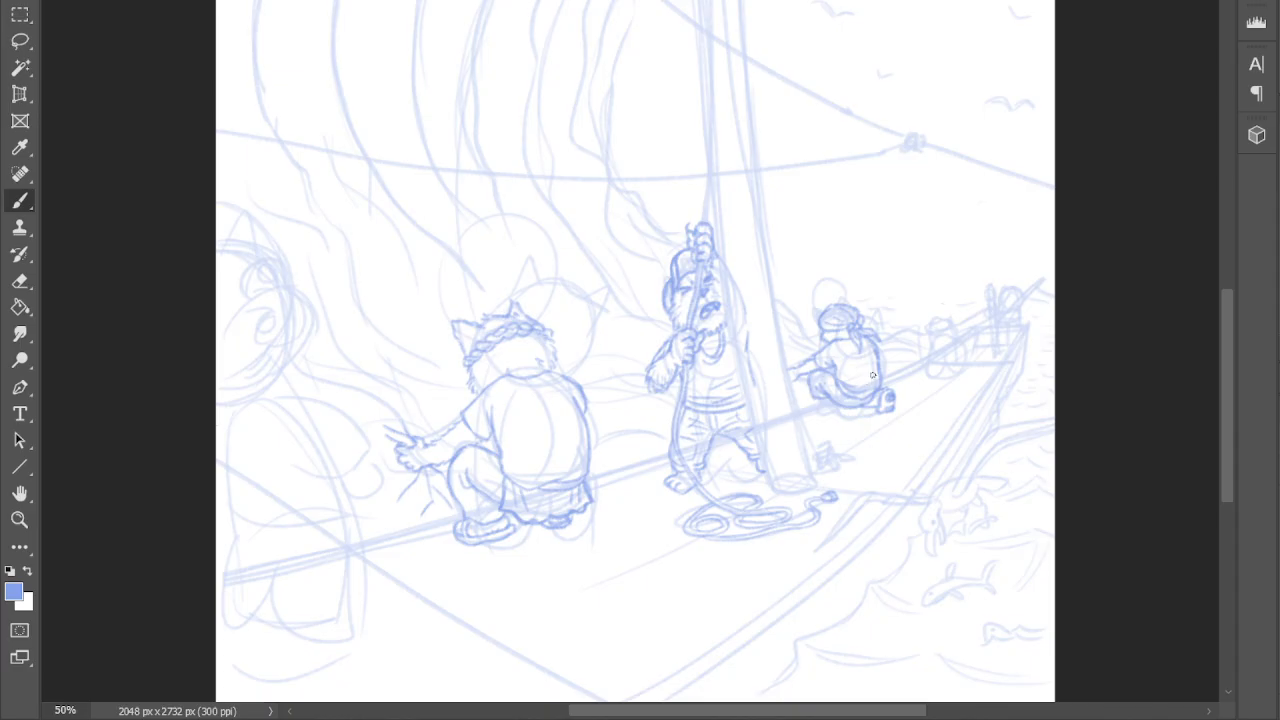
pyautogui.hscroll(2, 635, 350)
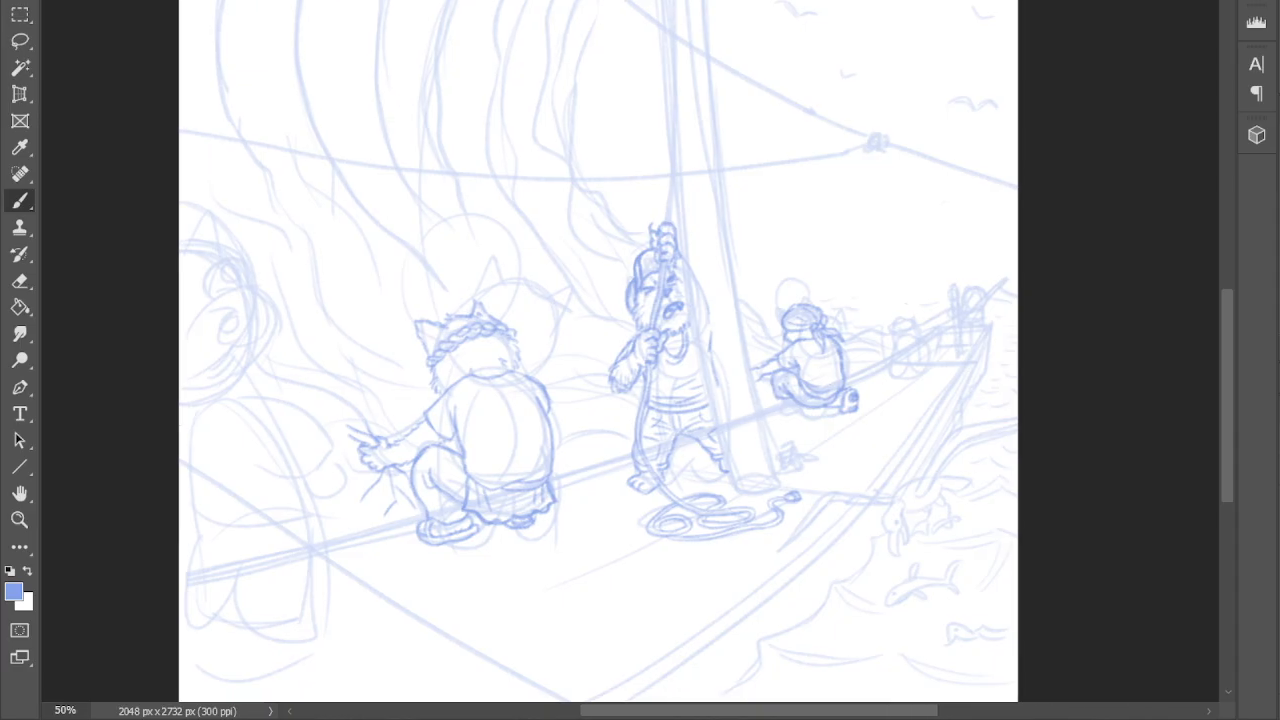
pyautogui.hscroll(-1, 635, 350)
# - Draw the top face and front vertical edges of a box on the deck near the boat's far end
pyautogui.moveTo(914, 714); pyautogui.dragTo(953, 699)
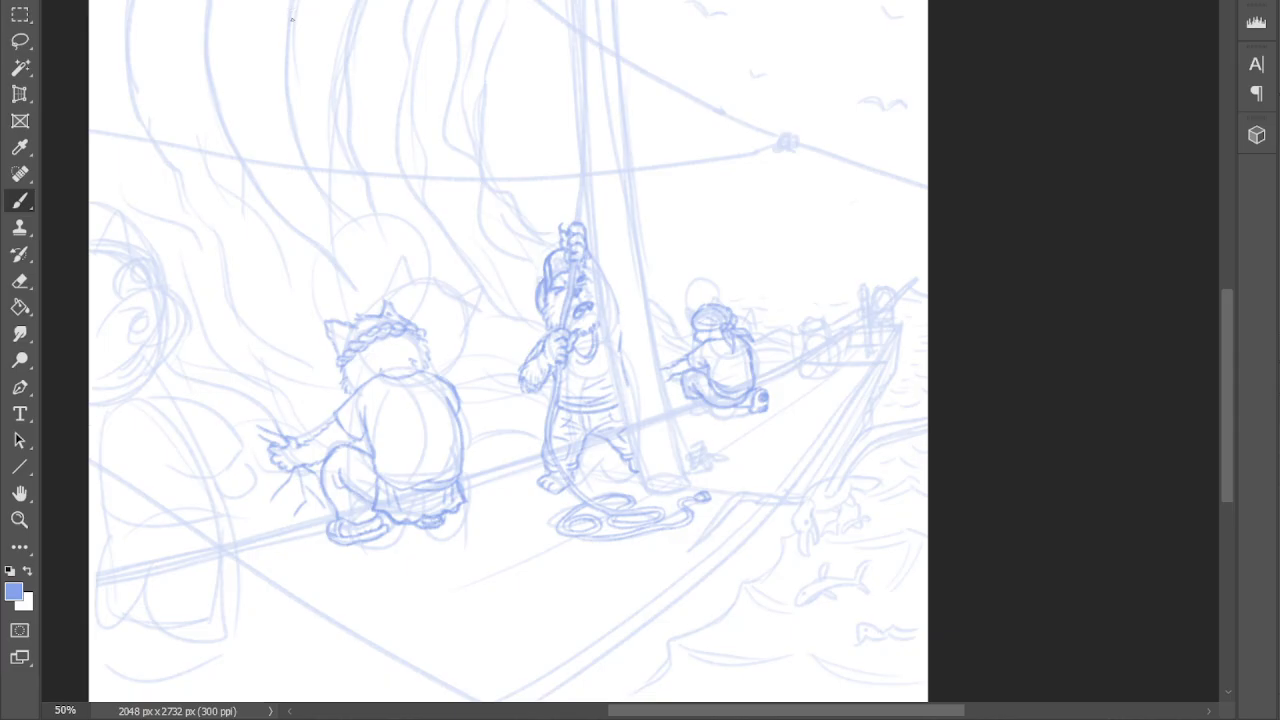
pyautogui.hotkey('ctrl', '+')
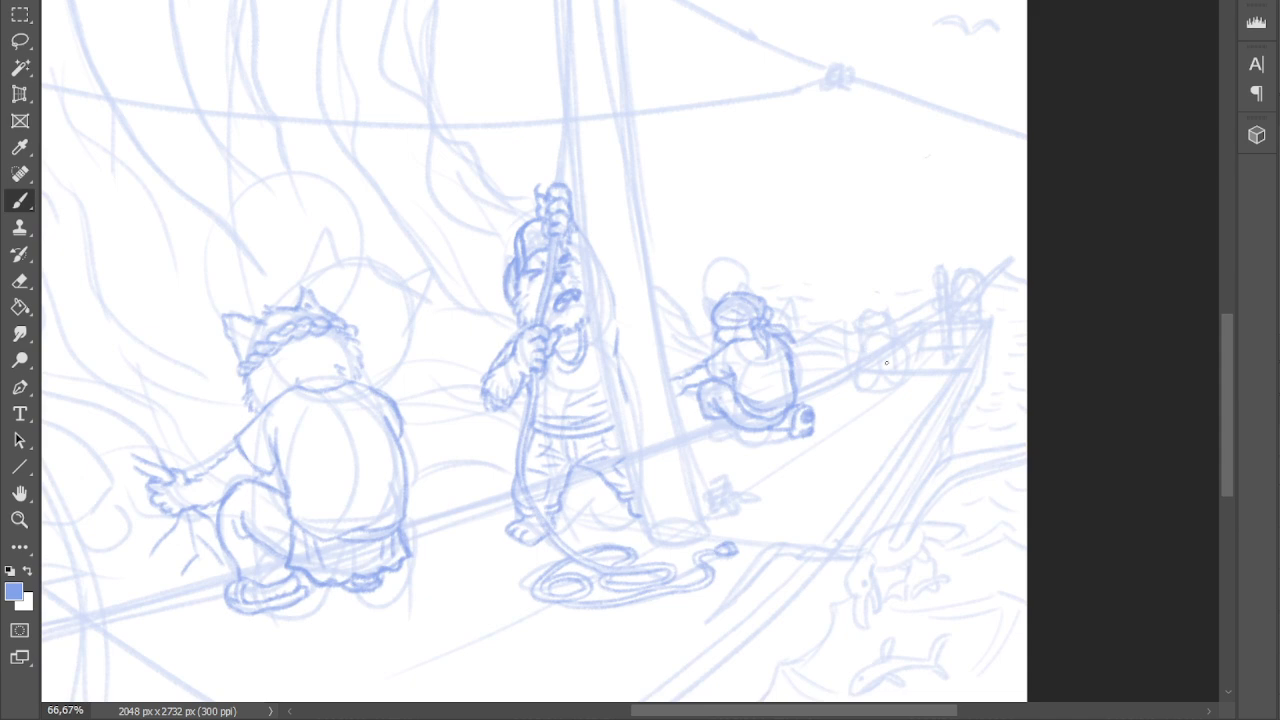
pyautogui.hotkey('ctrl', '+')
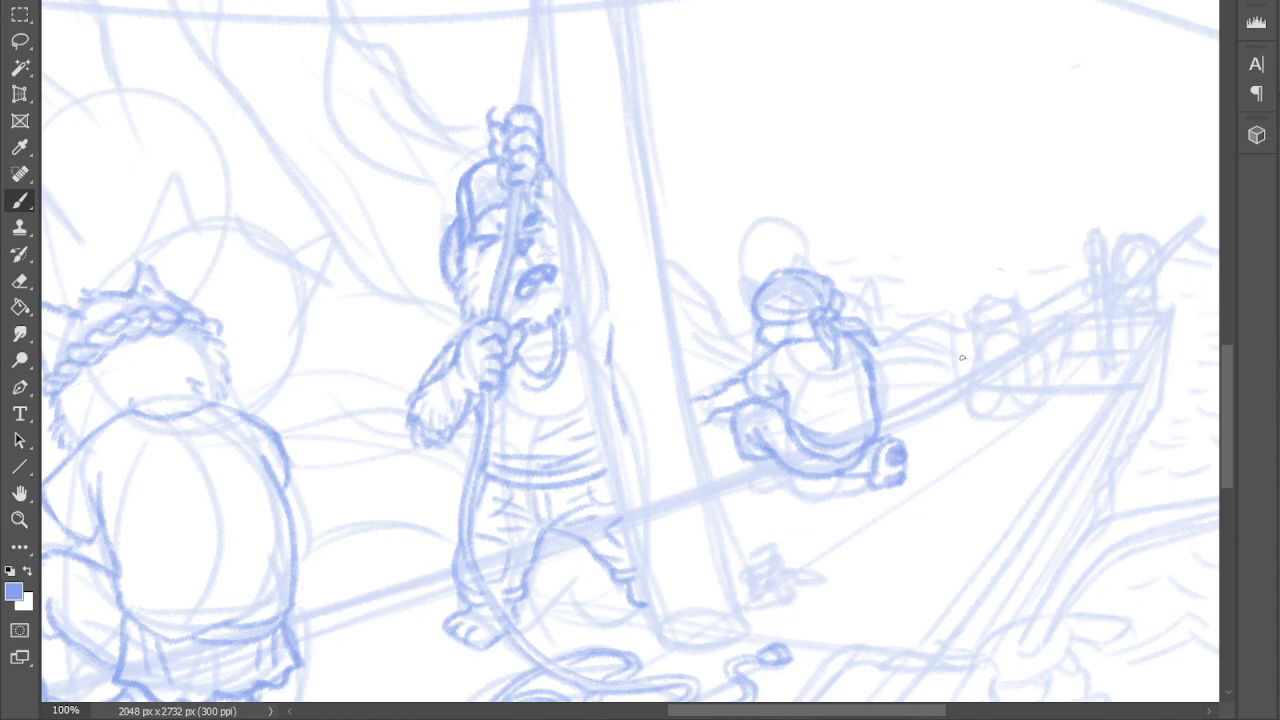
pyautogui.press('space')
pyautogui.moveTo(1034, 360)
pyautogui.mouseDown()
pyautogui.moveTo(820, 374)
pyautogui.moveTo(734, 363)
pyautogui.mouseUp()
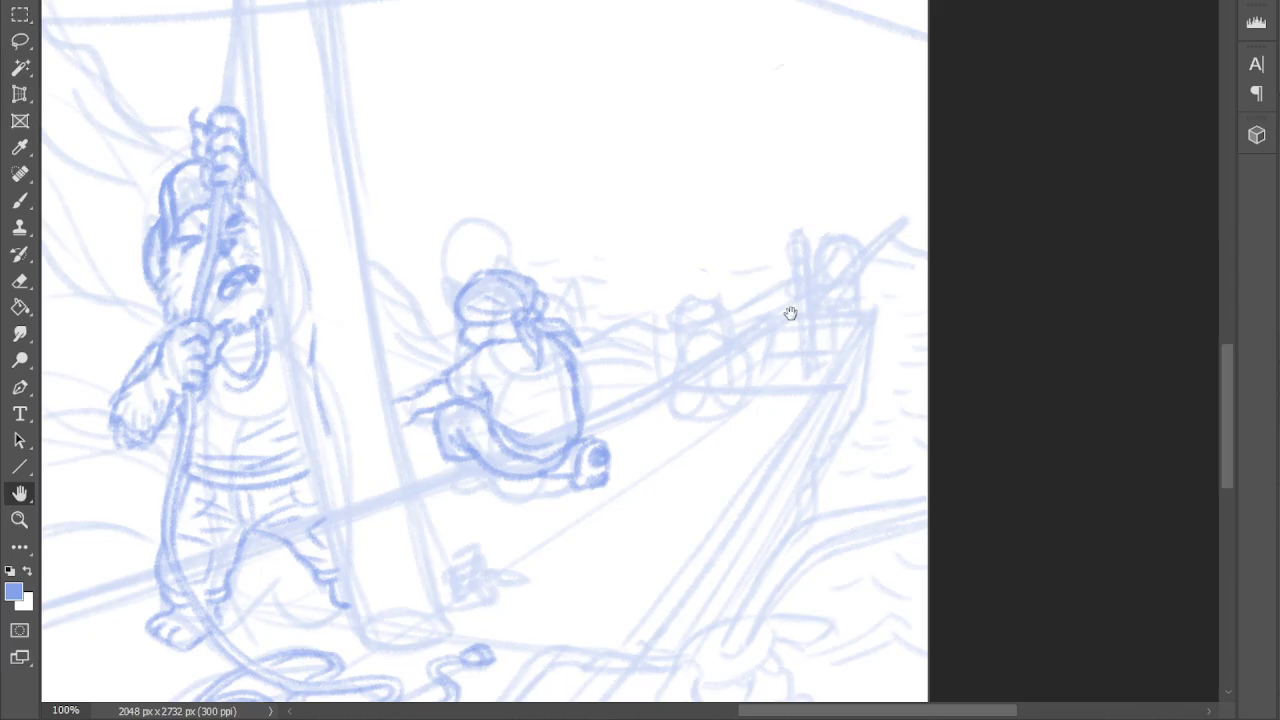
pyautogui.press('b')
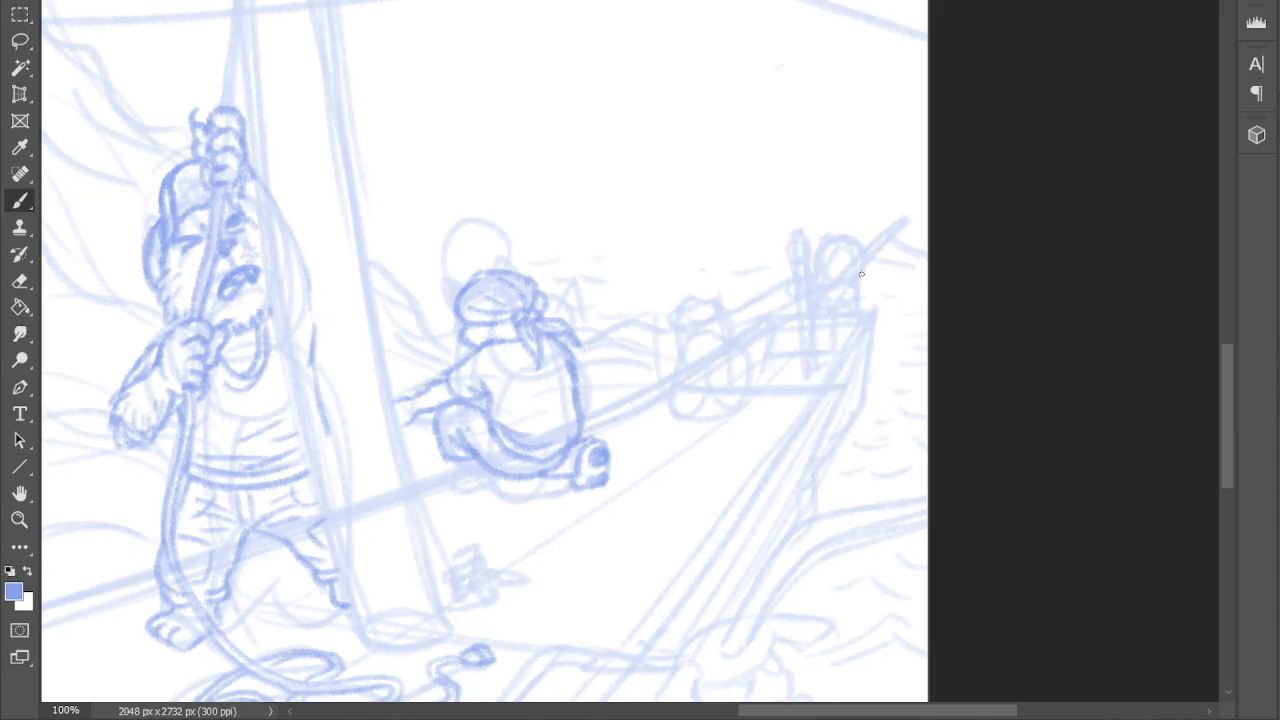
pyautogui.moveTo(674, 397); pyautogui.dragTo(673, 430)
pyautogui.moveTo(673, 382); pyautogui.dragTo(775, 320)
pyautogui.moveTo(769, 323)
pyautogui.mouseDown()
pyautogui.moveTo(855, 322)
pyautogui.moveTo(792, 398)
pyautogui.mouseUp()
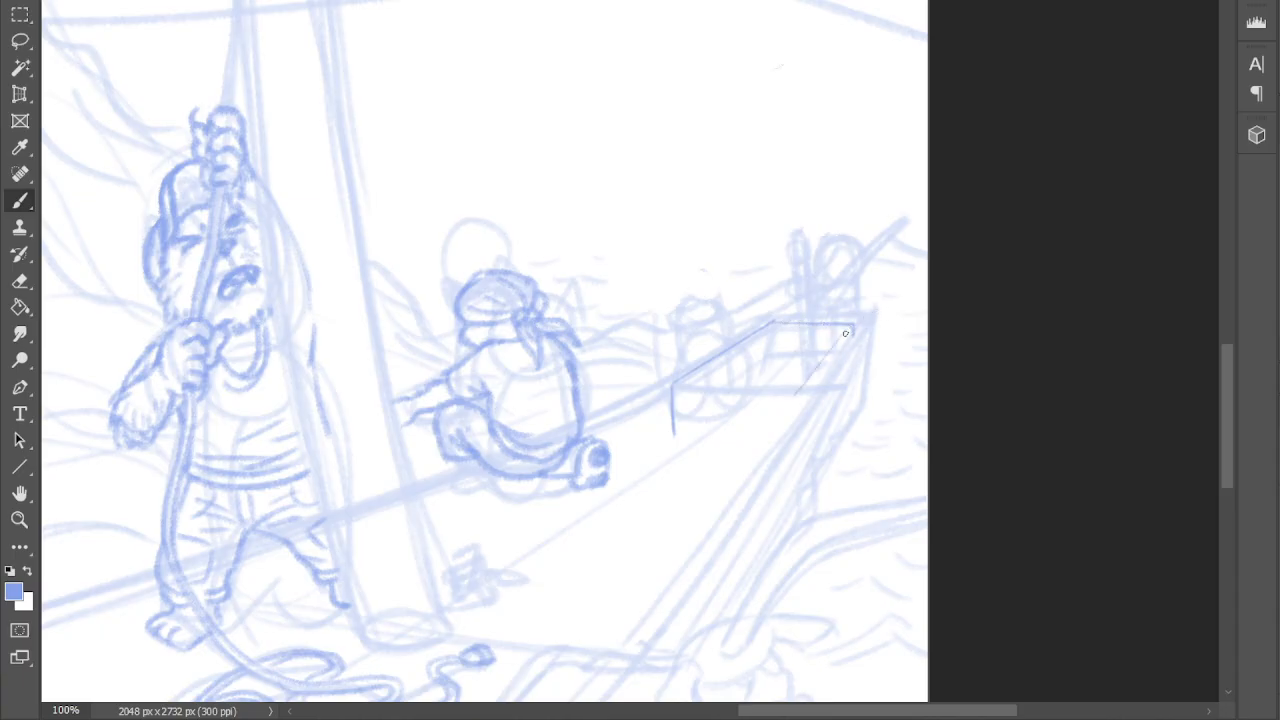
pyautogui.moveTo(680, 386)
pyautogui.mouseDown()
pyautogui.moveTo(805, 389)
pyautogui.moveTo(676, 387)
pyautogui.mouseUp()
pyautogui.moveTo(796, 400); pyautogui.dragTo(795, 422)
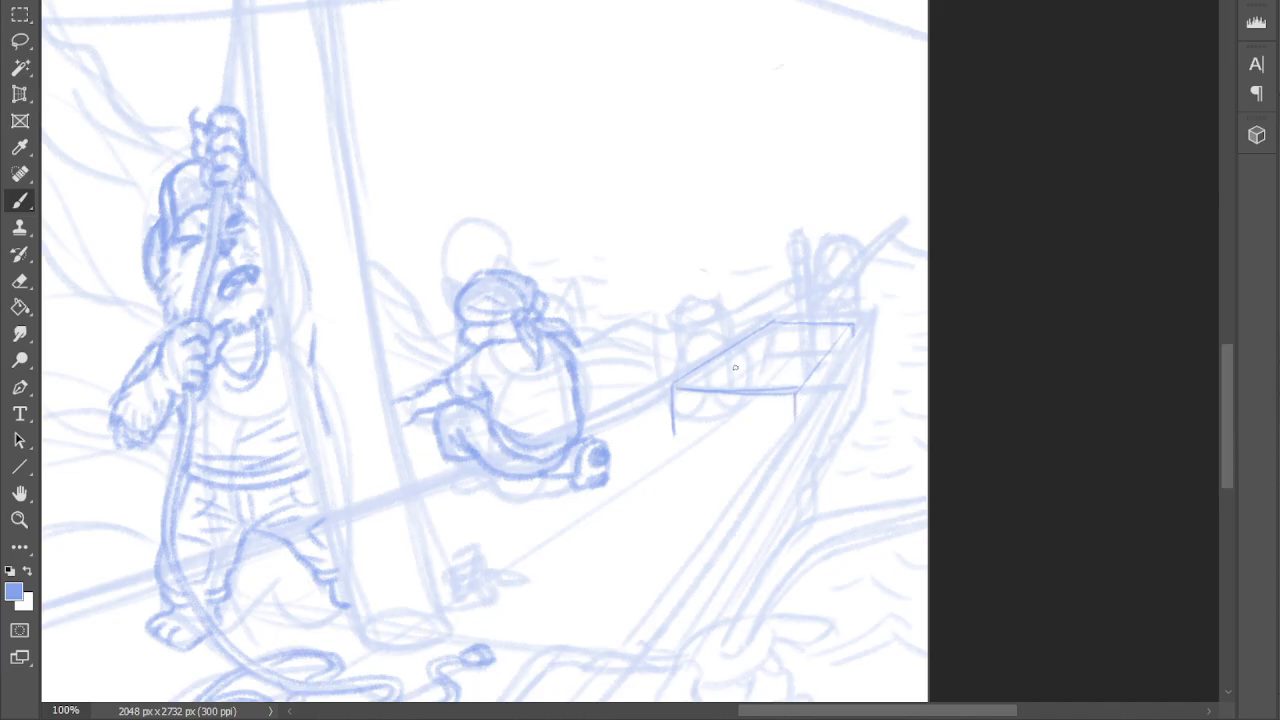
# - Add an inset panel to the deck box's top and close off its front face
pyautogui.moveTo(726, 368)
pyautogui.mouseDown()
pyautogui.moveTo(790, 372)
pyautogui.moveTo(766, 344)
pyautogui.moveTo(814, 349)
pyautogui.moveTo(790, 375)
pyautogui.moveTo(729, 370)
pyautogui.moveTo(815, 347)
pyautogui.mouseUp()
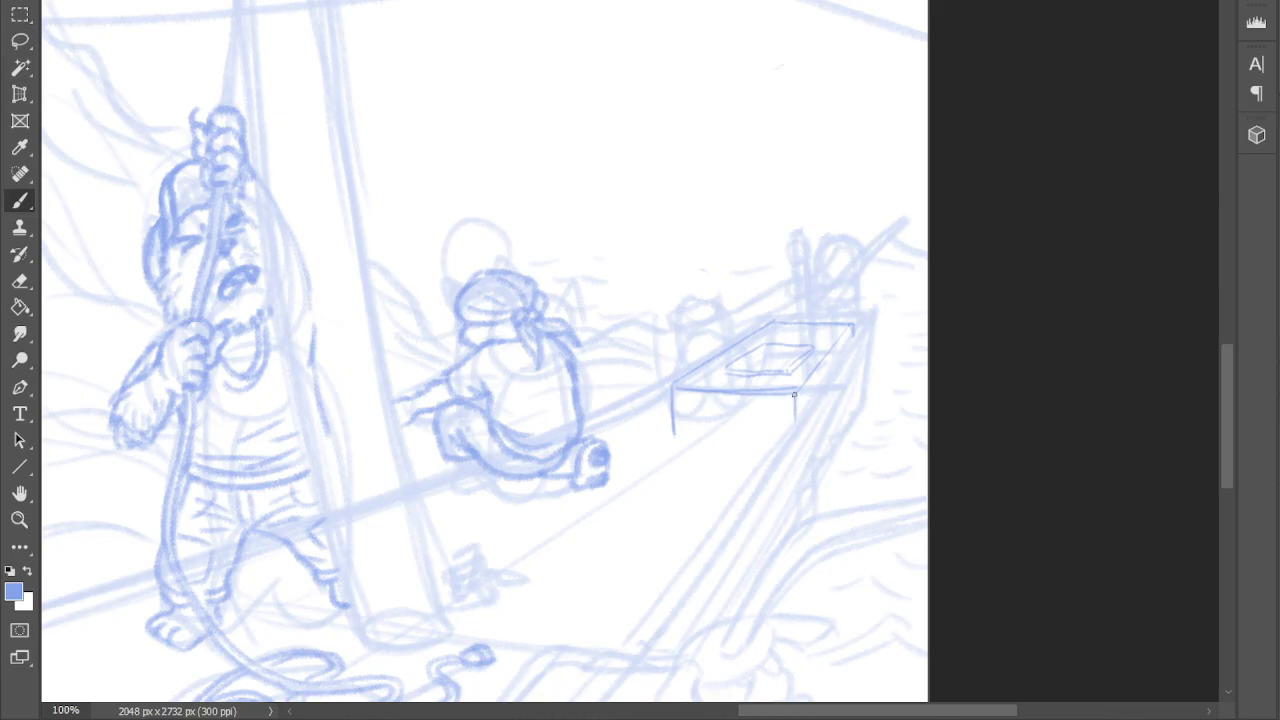
pyautogui.moveTo(797, 359); pyautogui.dragTo(801, 382)
pyautogui.moveTo(845, 332); pyautogui.dragTo(797, 392)
pyautogui.moveTo(675, 436); pyautogui.dragTo(793, 433)
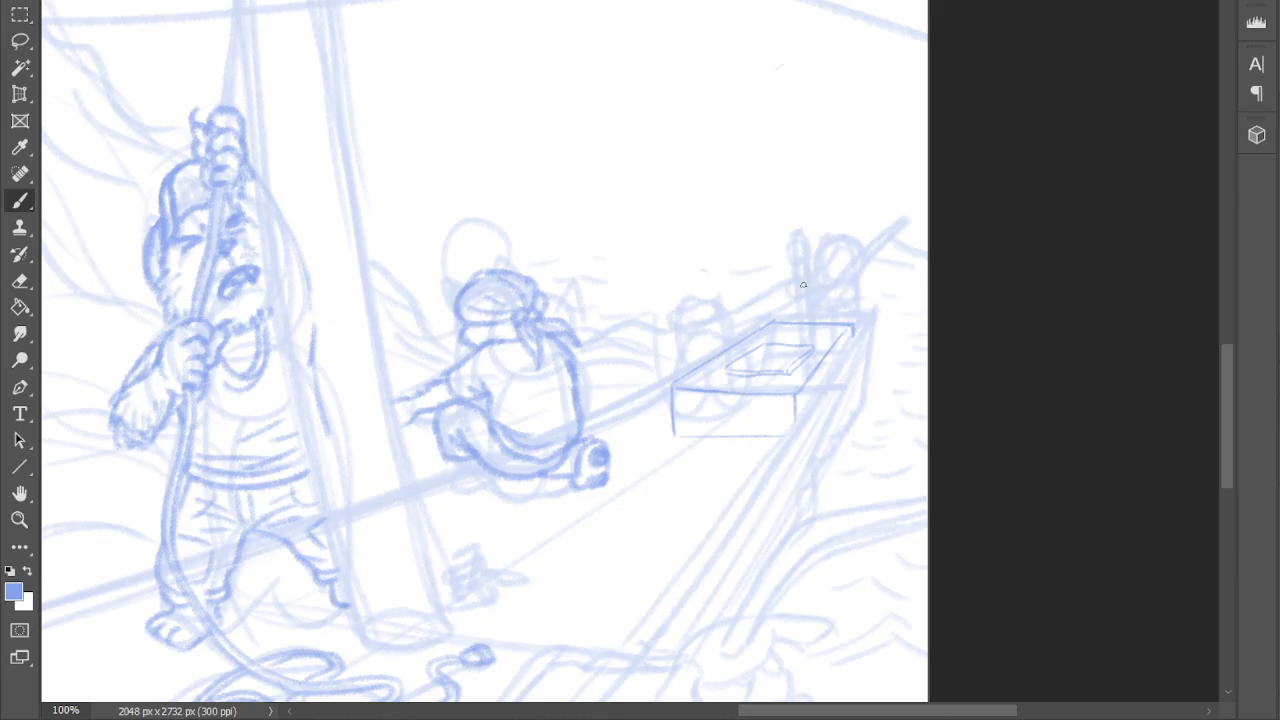
# - Sketch a small cat behind the deck box, with a face, pointed ears and a raised hand on an upright pole
pyautogui.moveTo(804, 296)
pyautogui.mouseDown()
pyautogui.moveTo(810, 306)
pyautogui.moveTo(850, 282)
pyautogui.moveTo(799, 250)
pyautogui.moveTo(797, 270)
pyautogui.mouseUp()
pyautogui.moveTo(813, 276); pyautogui.dragTo(842, 264)
pyautogui.moveTo(816, 258)
pyautogui.mouseDown()
pyautogui.moveTo(838, 234)
pyautogui.moveTo(847, 263)
pyautogui.moveTo(827, 271)
pyautogui.moveTo(850, 262)
pyautogui.moveTo(834, 232)
pyautogui.moveTo(809, 244)
pyautogui.moveTo(822, 272)
pyautogui.moveTo(851, 258)
pyautogui.mouseUp()
pyautogui.moveTo(808, 246); pyautogui.dragTo(856, 222)
pyautogui.moveTo(799, 236)
pyautogui.mouseDown()
pyautogui.moveTo(794, 247)
pyautogui.moveTo(801, 235)
pyautogui.mouseUp()
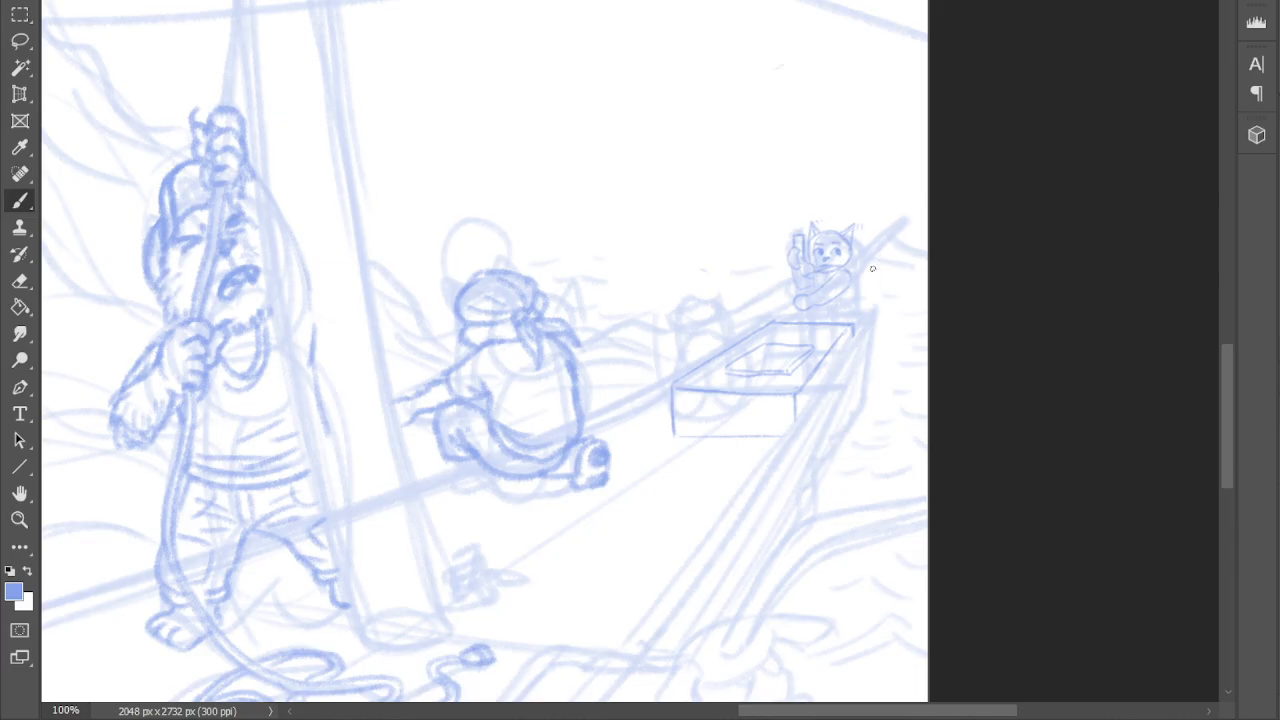
# - Draw the small far cat's arms and clothed torso, and define the upright pole it holds
pyautogui.moveTo(796, 267); pyautogui.dragTo(806, 296)
pyautogui.moveTo(813, 294); pyautogui.dragTo(837, 279)
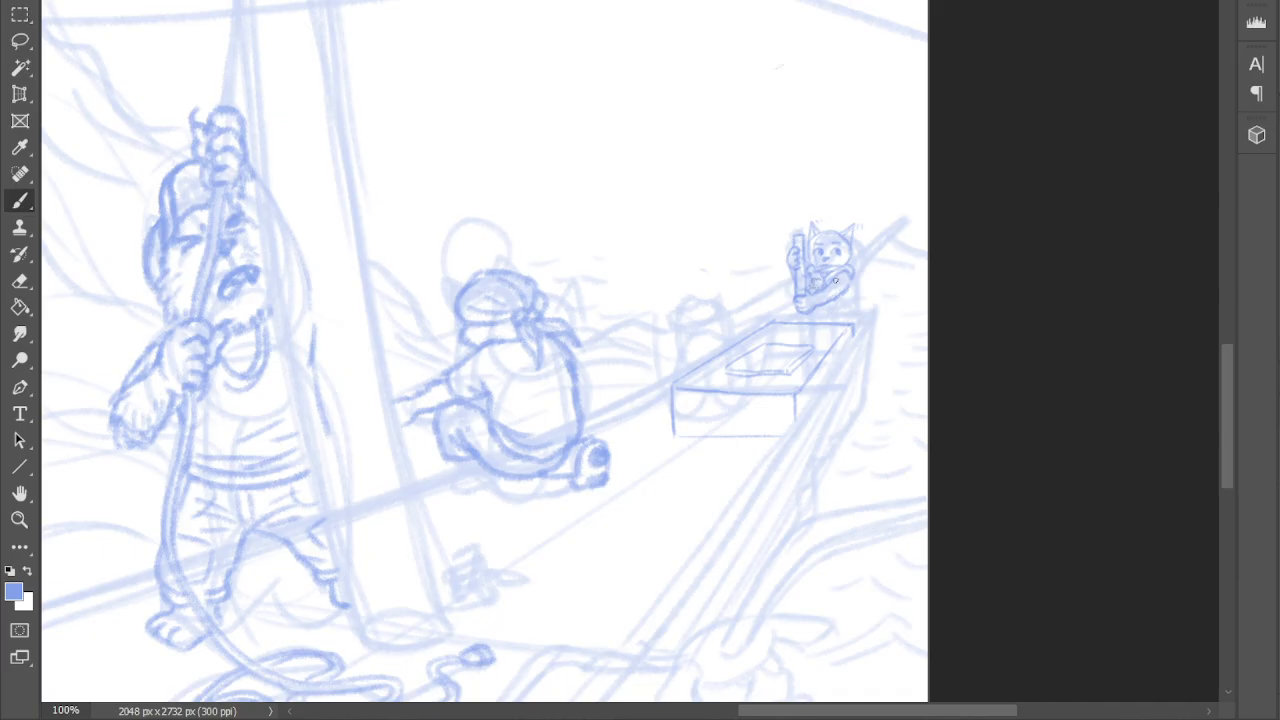
pyautogui.moveTo(850, 288)
pyautogui.mouseDown()
pyautogui.moveTo(838, 316)
pyautogui.moveTo(826, 304)
pyautogui.mouseUp()
pyautogui.moveTo(797, 238); pyautogui.dragTo(803, 236)
pyautogui.moveTo(796, 306); pyautogui.dragTo(797, 320)
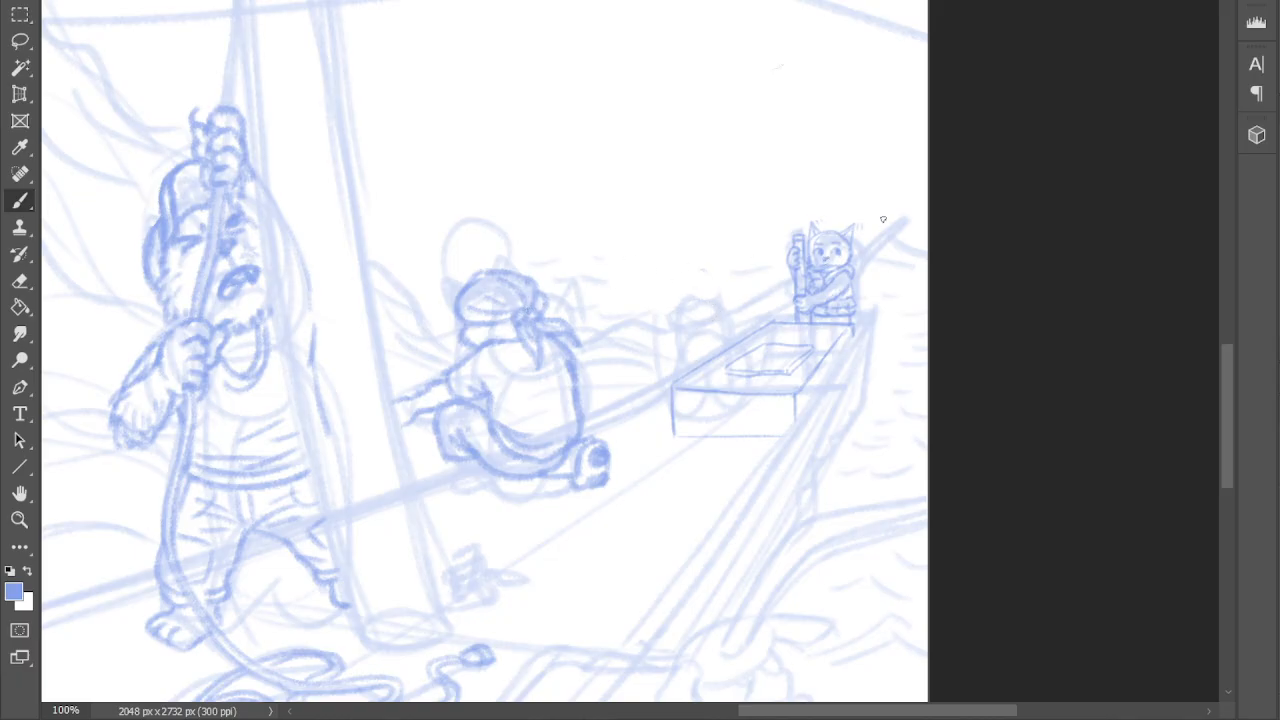
# - Sketch the head and wrapped headband of a small sailor behind the deck box near the boat's far end
pyautogui.moveTo(230, 380); pyautogui.dragTo(1017, 342)
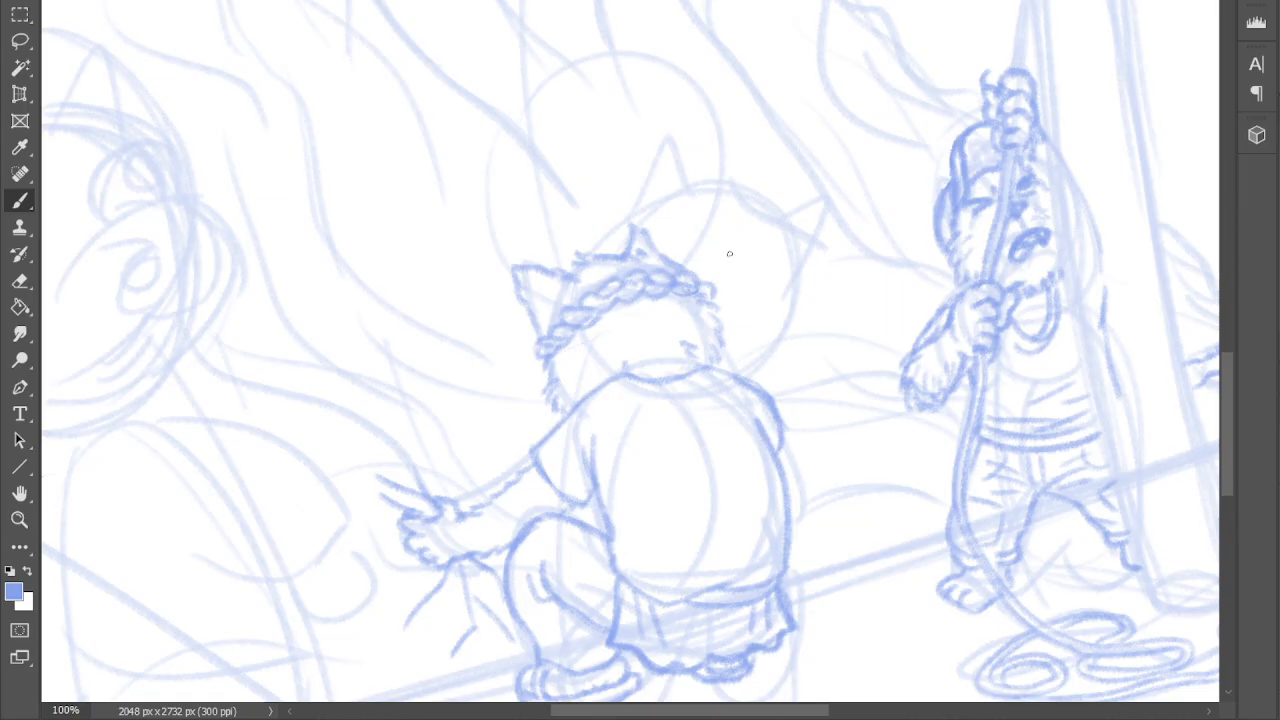
pyautogui.moveTo(718, 281); pyautogui.dragTo(190, 250)
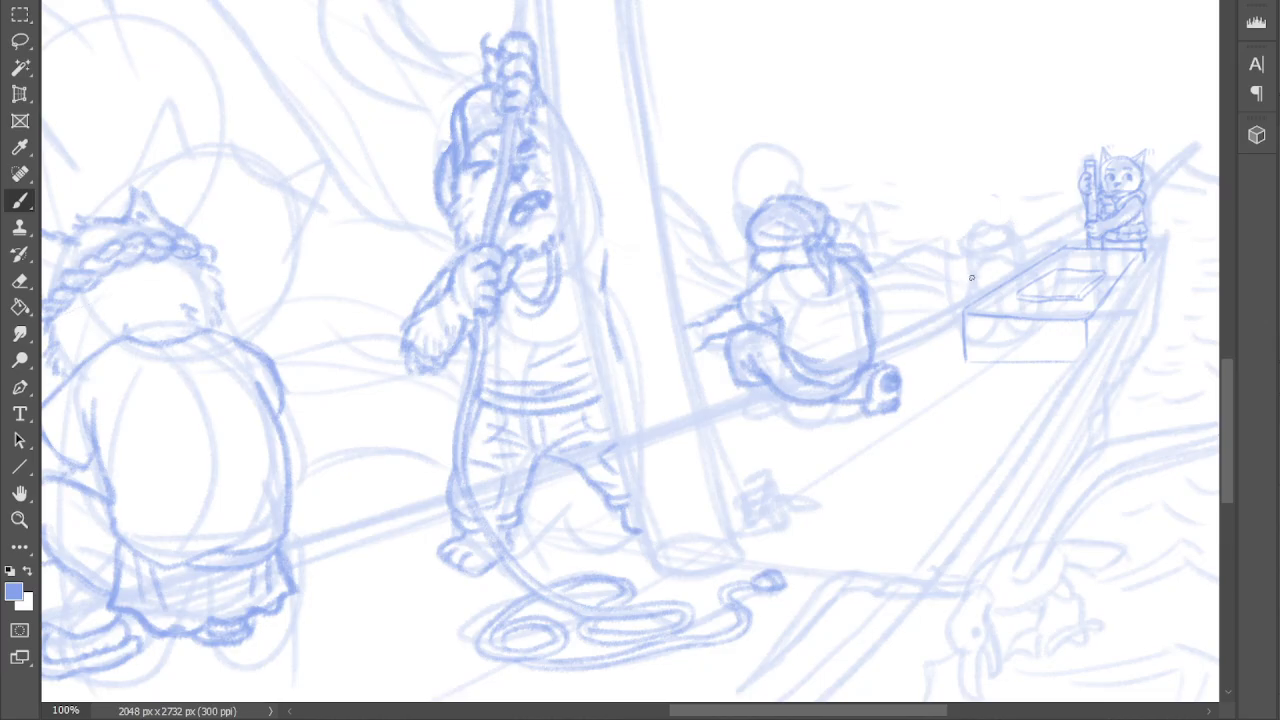
pyautogui.moveTo(983, 269)
pyautogui.mouseDown()
pyautogui.moveTo(984, 261)
pyautogui.moveTo(960, 298)
pyautogui.moveTo(1002, 278)
pyautogui.moveTo(976, 297)
pyautogui.mouseUp()
pyautogui.moveTo(986, 293); pyautogui.dragTo(1016, 276)
pyautogui.moveTo(1015, 261)
pyautogui.mouseDown()
pyautogui.moveTo(996, 237)
pyautogui.moveTo(975, 267)
pyautogui.mouseUp()
pyautogui.moveTo(977, 243)
pyautogui.mouseDown()
pyautogui.moveTo(965, 240)
pyautogui.moveTo(970, 254)
pyautogui.moveTo(1010, 225)
pyautogui.moveTo(1014, 248)
pyautogui.mouseUp()
pyautogui.moveTo(987, 251); pyautogui.dragTo(1010, 250)
pyautogui.moveTo(976, 232)
pyautogui.mouseDown()
pyautogui.moveTo(959, 243)
pyautogui.moveTo(968, 275)
pyautogui.mouseUp()
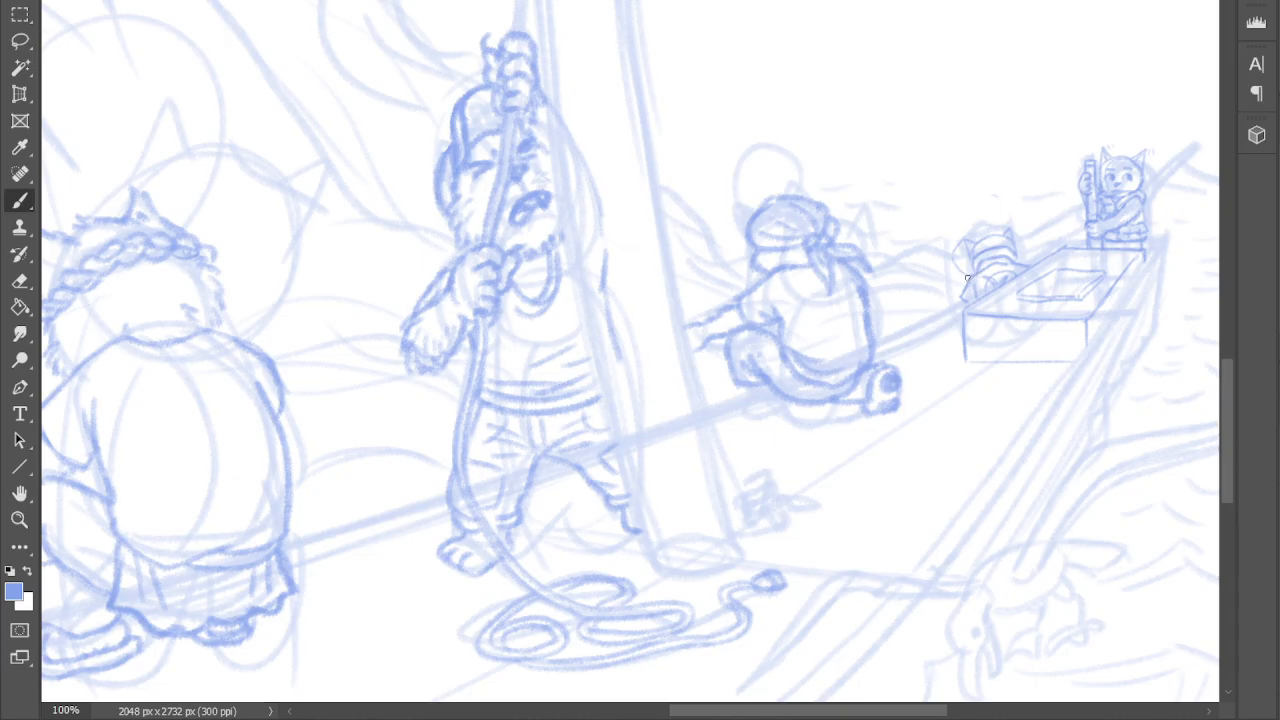
# - Undo the last strokes on the small sailor, redraw the headband, and add an outstretched hand beside the deck box
pyautogui.moveTo(966, 281)
pyautogui.mouseDown()
pyautogui.moveTo(958, 240)
pyautogui.moveTo(995, 226)
pyautogui.moveTo(1020, 231)
pyautogui.moveTo(1035, 263)
pyautogui.mouseUp()
pyautogui.hotkey('ctrl', 'z')
pyautogui.hotkey('ctrl', 'z')
pyautogui.moveTo(968, 253)
pyautogui.mouseDown()
pyautogui.moveTo(978, 234)
pyautogui.moveTo(1004, 232)
pyautogui.moveTo(1028, 262)
pyautogui.moveTo(972, 252)
pyautogui.moveTo(965, 271)
pyautogui.moveTo(992, 241)
pyautogui.moveTo(1014, 255)
pyautogui.moveTo(990, 240)
pyautogui.moveTo(1001, 239)
pyautogui.mouseUp()
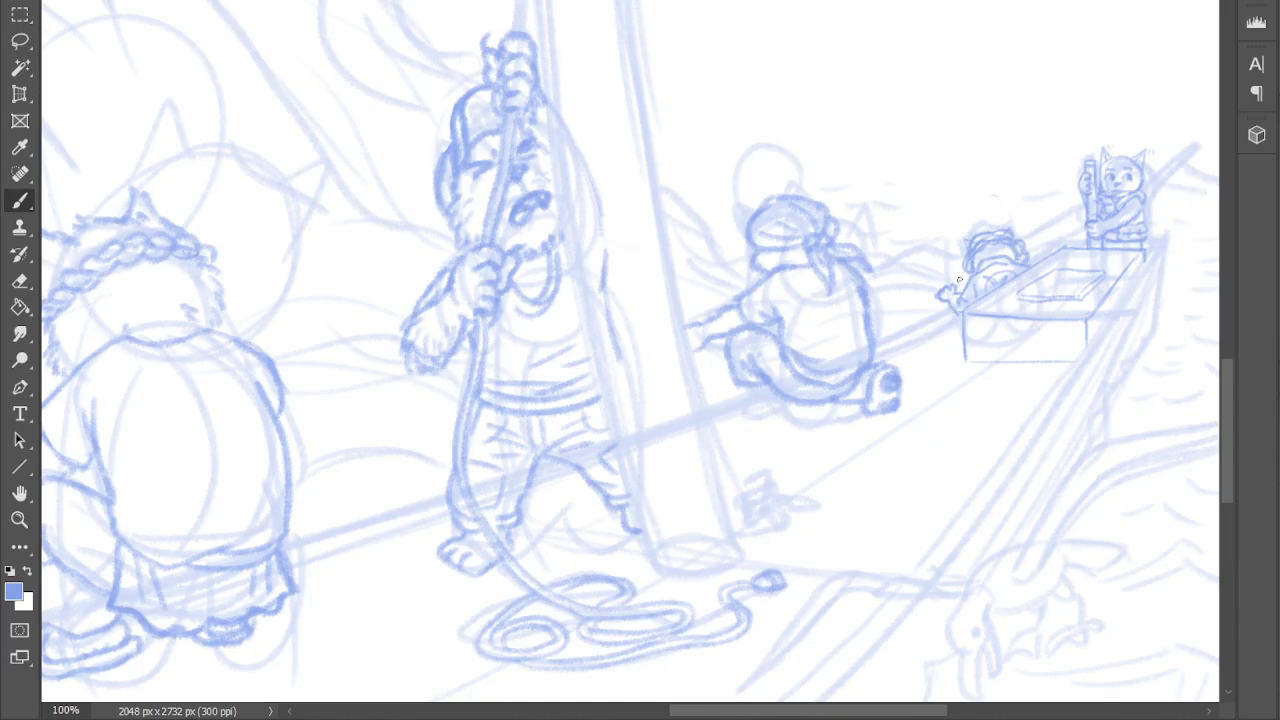
pyautogui.moveTo(936, 297)
pyautogui.mouseDown()
pyautogui.moveTo(889, 284)
pyautogui.moveTo(910, 311)
pyautogui.moveTo(898, 292)
pyautogui.mouseUp()
# - Review the whole crew sketch, and examine the reference photo of the purple-sailed boat, its rigging and crew
pyautogui.moveTo(400, 300); pyautogui.dragTo(902, 263)
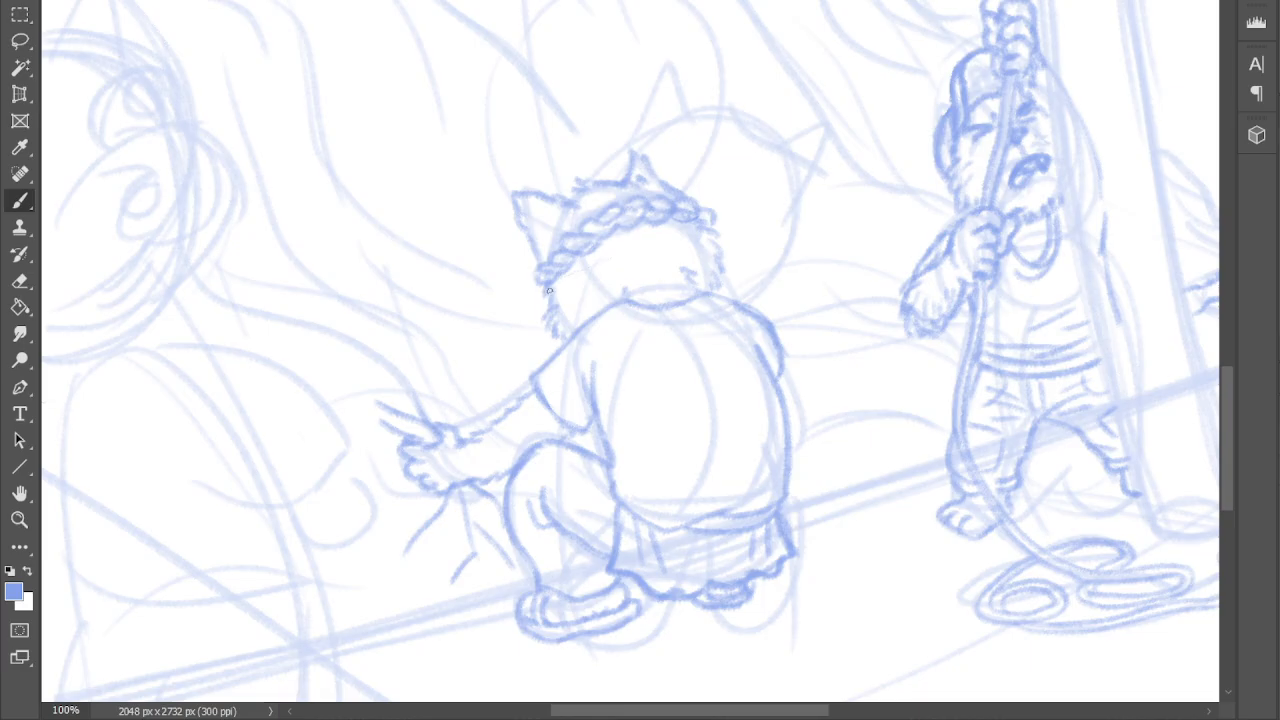
pyautogui.press('space')
pyautogui.moveTo(549, 291); pyautogui.dragTo(846, 177)
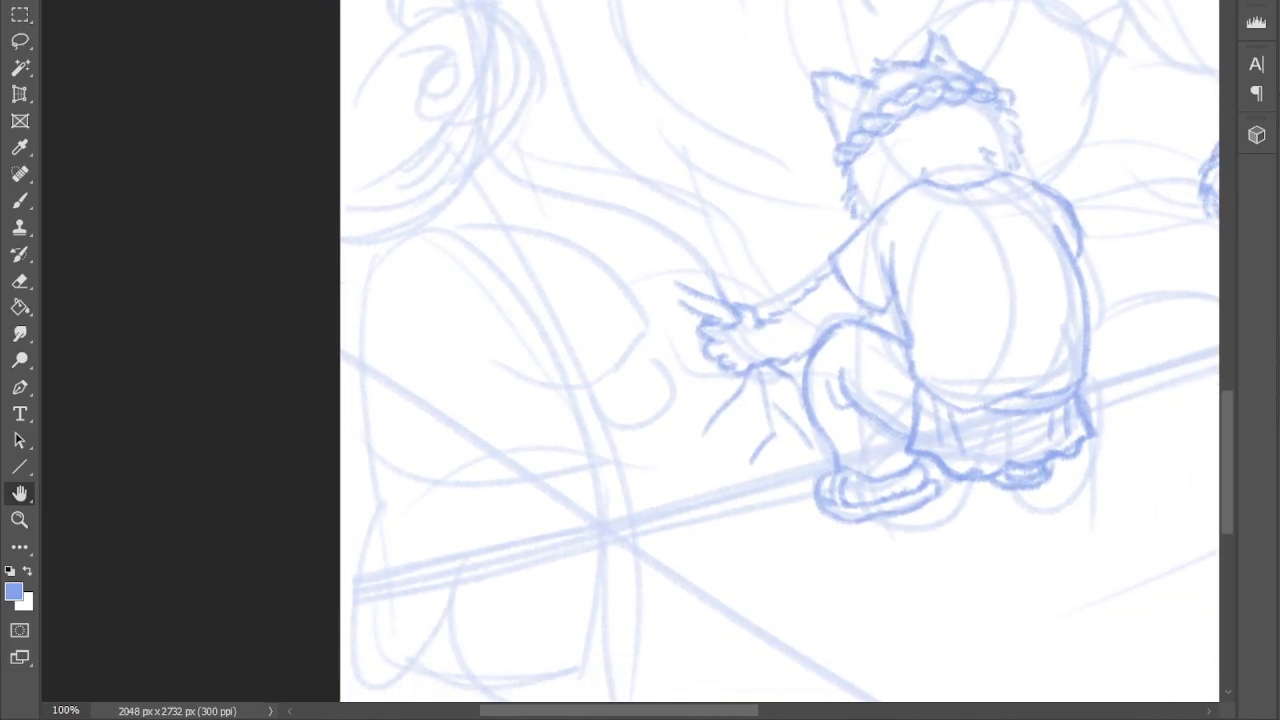
pyautogui.hotkey('ctrl', '-')
pyautogui.hotkey('ctrl', '-')
pyautogui.moveTo(846, 300); pyautogui.dragTo(674, 391)
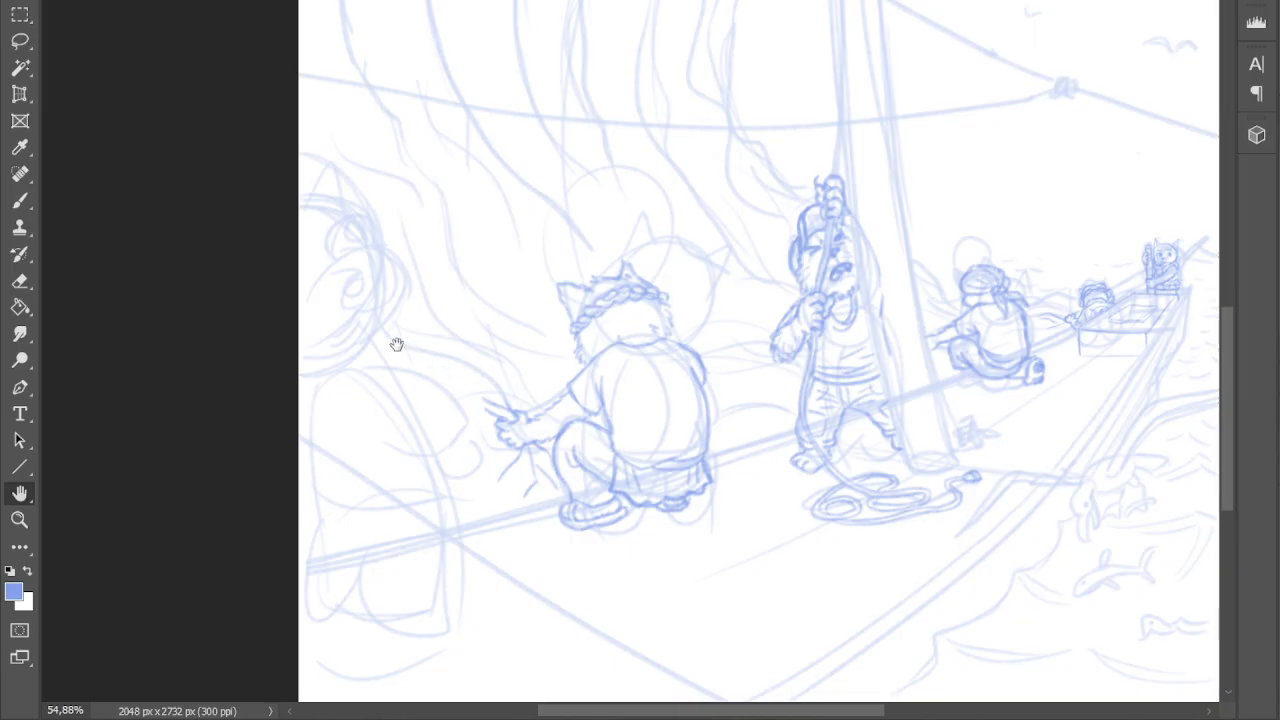
pyautogui.press('b')
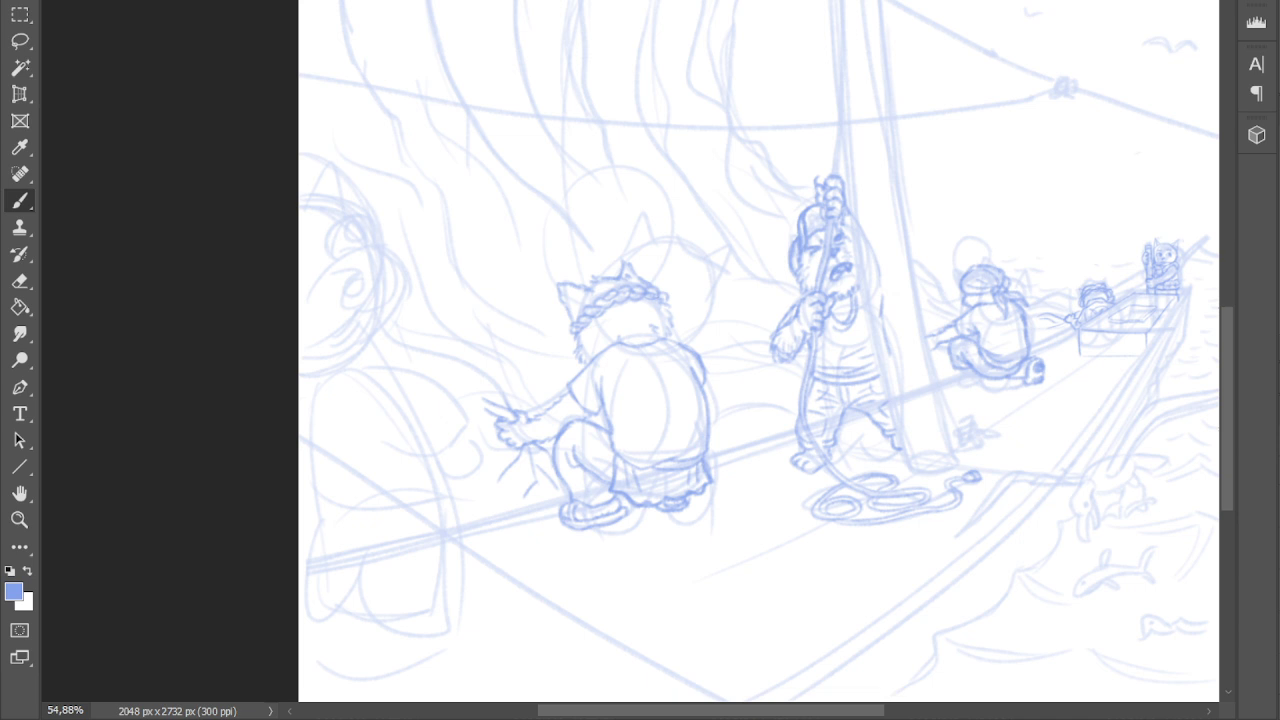
pyautogui.hotkey('ctrl', 'Tab')
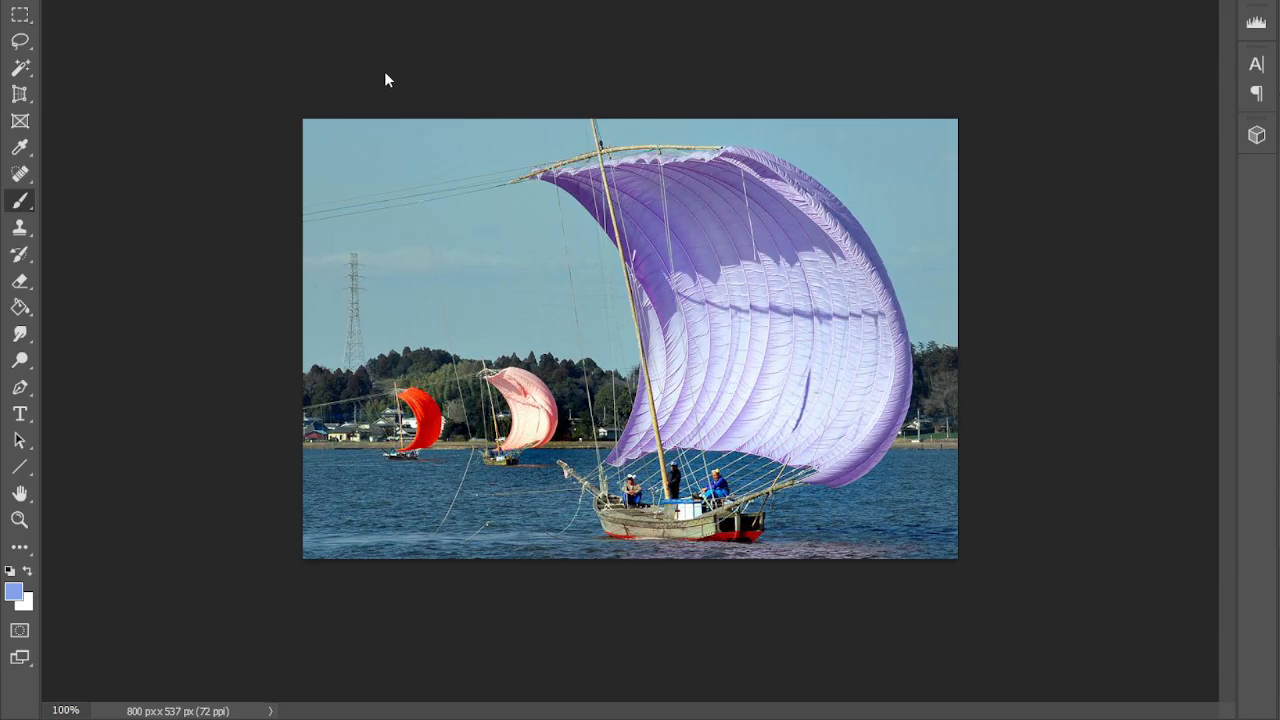
pyautogui.scroll(2, 386, 75)
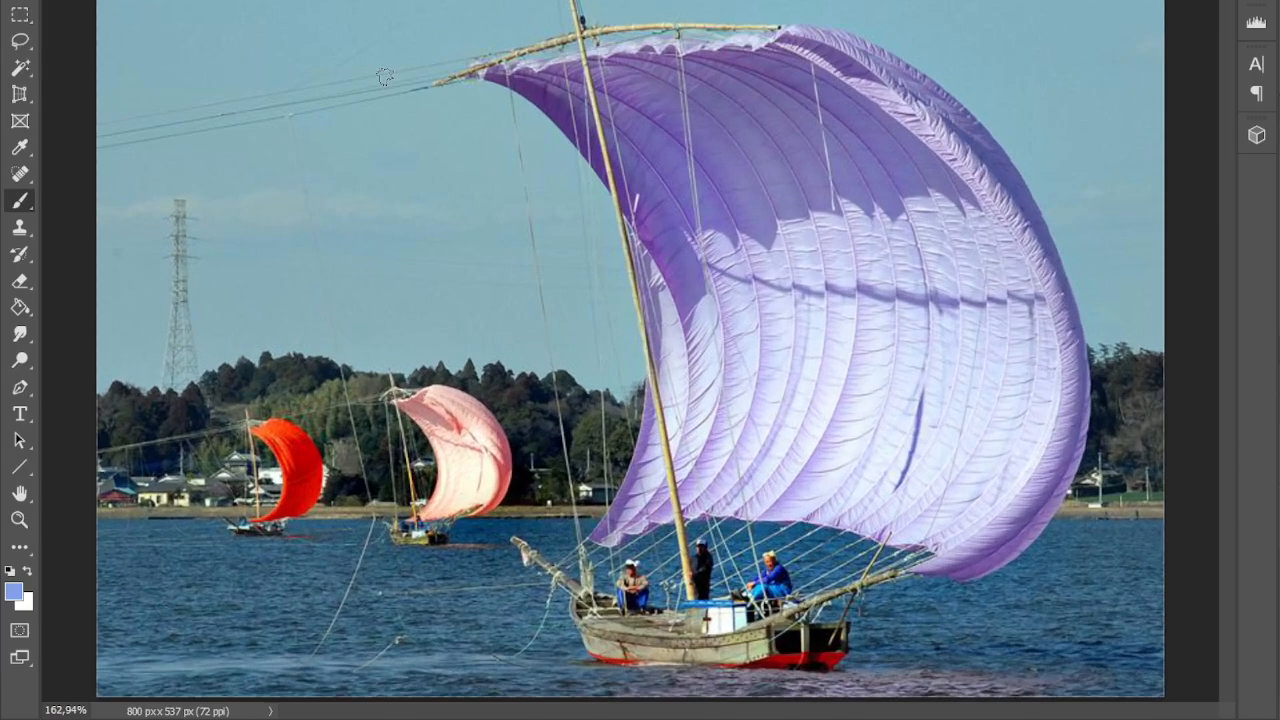
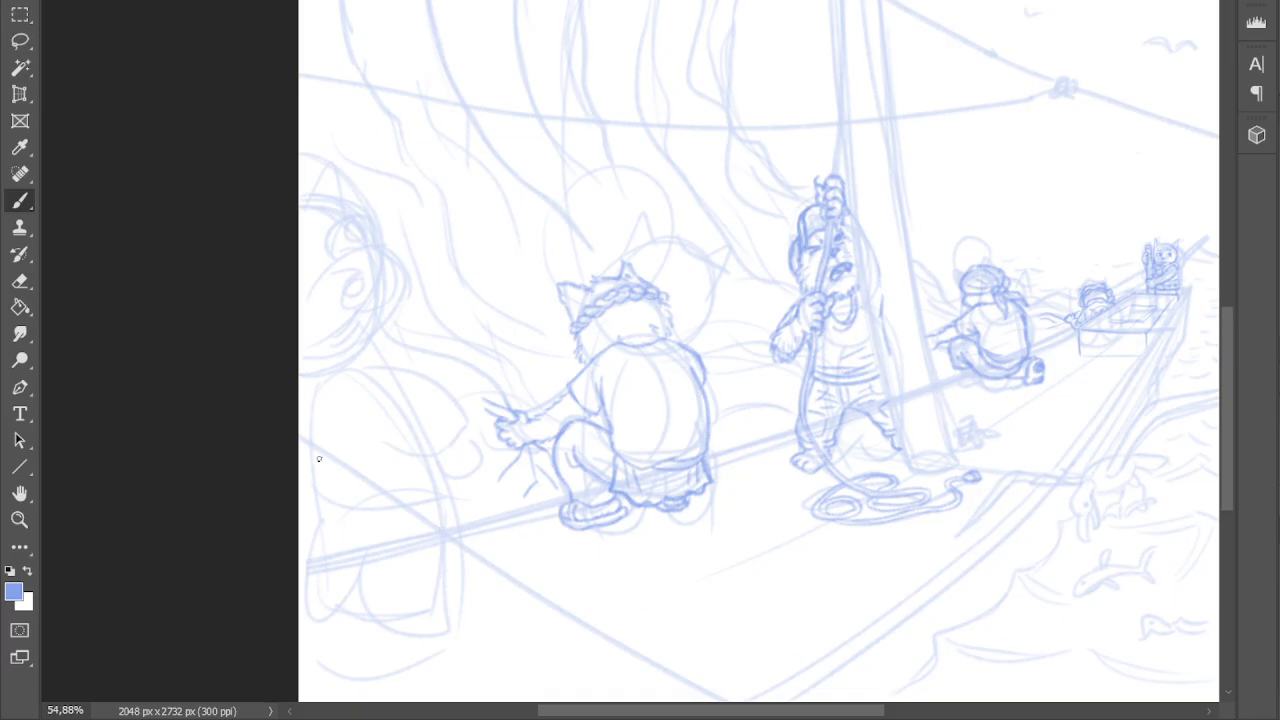
# - Define the long diagonal pole in the foreground with parallel darker lines running from the canvas's side edge to its lower edge
pyautogui.moveTo(310, 452); pyautogui.dragTo(648, 688)
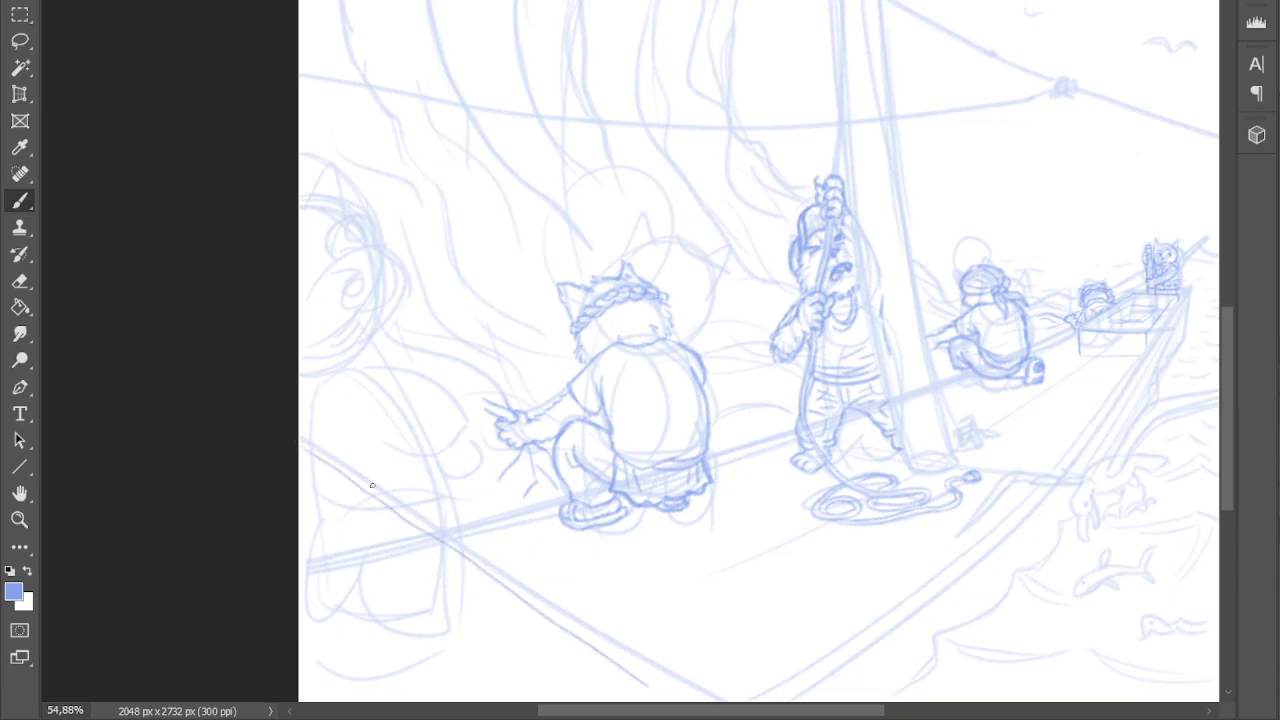
pyautogui.moveTo(300, 437)
pyautogui.mouseDown()
pyautogui.moveTo(684, 686)
pyautogui.moveTo(670, 698)
pyautogui.moveTo(723, 706)
pyautogui.mouseUp()
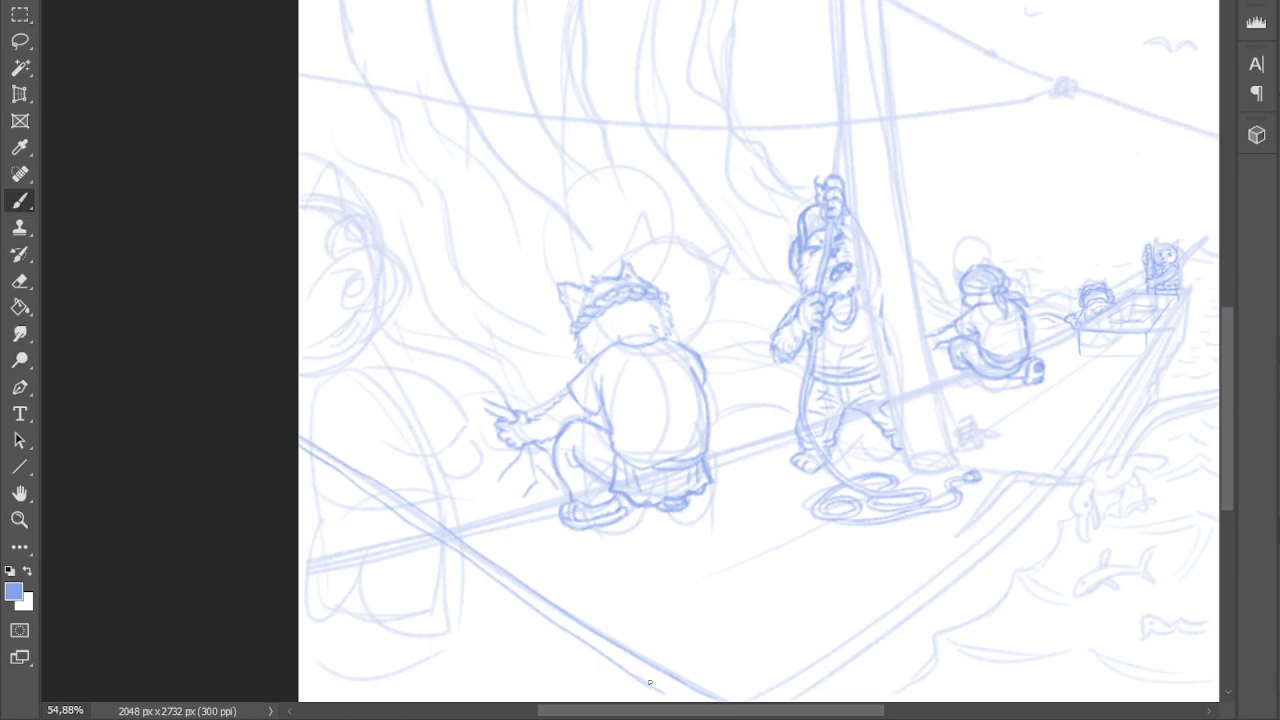
pyautogui.moveTo(307, 450); pyautogui.dragTo(658, 691)
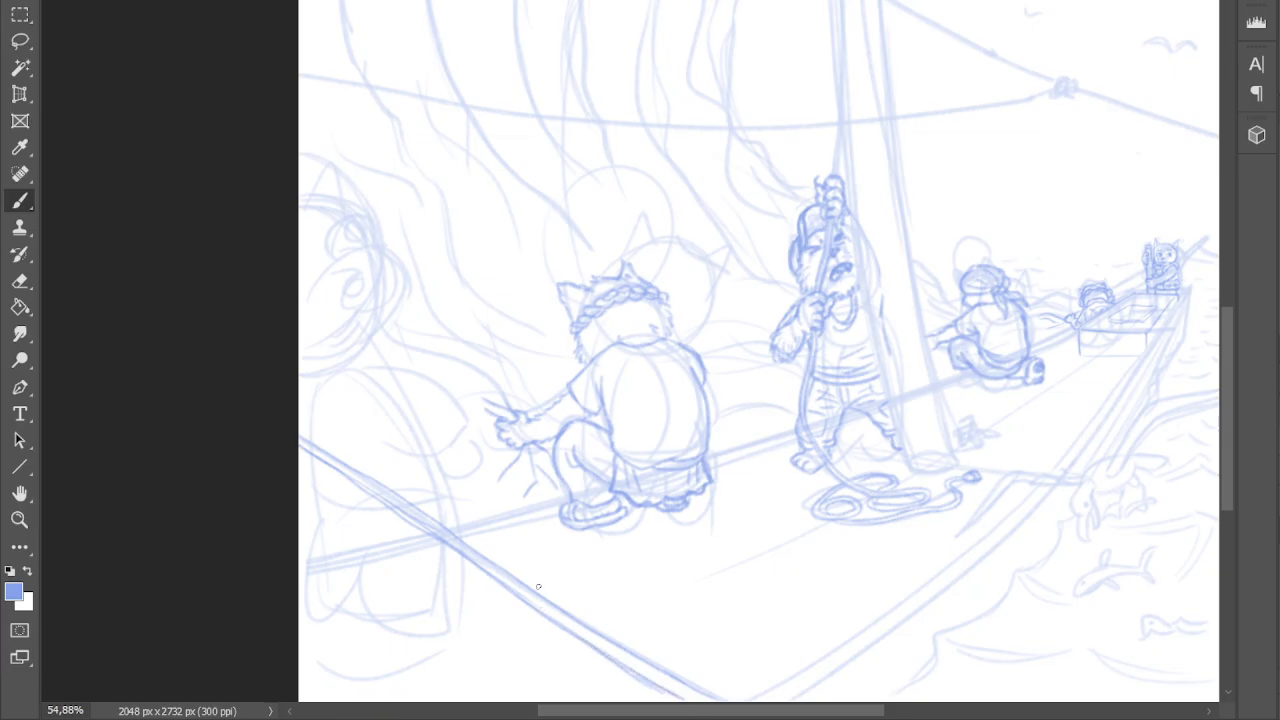
pyautogui.moveTo(398, 497)
pyautogui.mouseDown()
pyautogui.moveTo(443, 528)
pyautogui.moveTo(386, 492)
pyautogui.moveTo(608, 642)
pyautogui.mouseUp()
pyautogui.moveTo(669, 674); pyautogui.dragTo(708, 700)
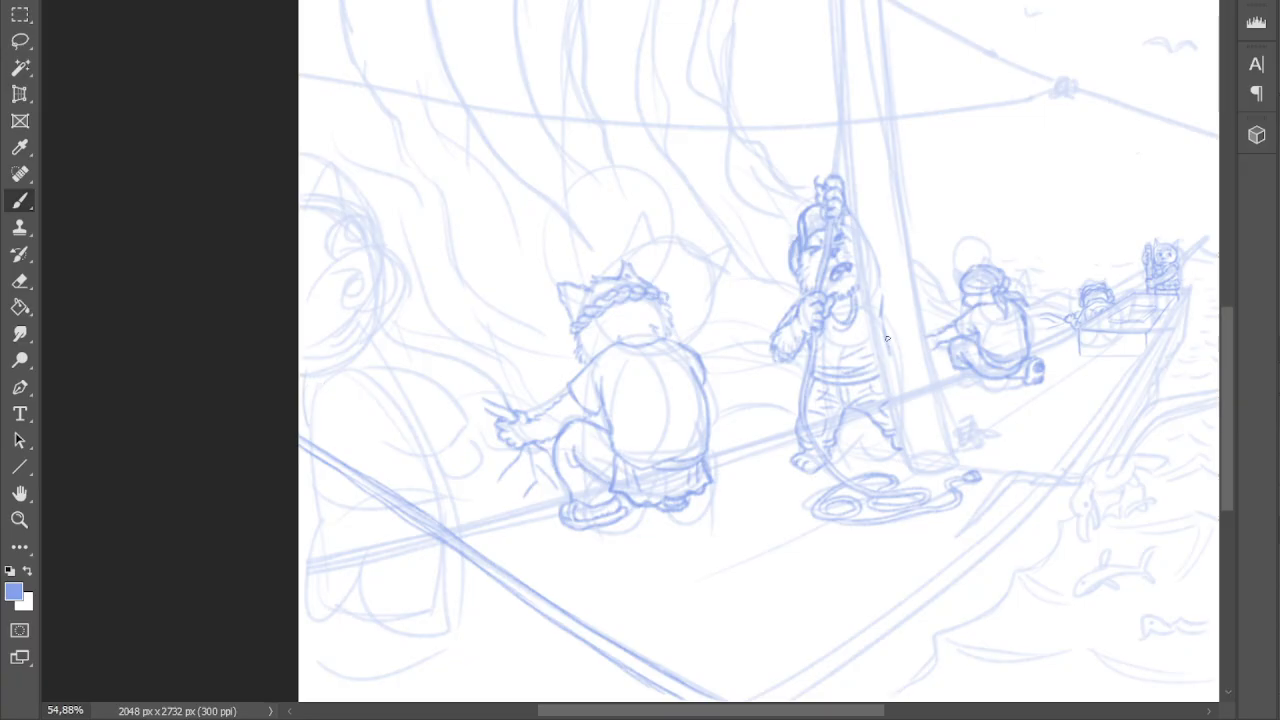
# - Block in the torso of the standing foreground sailor, with the shoulder slope, side contour and lower shirt edge
pyautogui.moveTo(372, 349); pyautogui.dragTo(440, 385)
pyautogui.moveTo(362, 358); pyautogui.dragTo(380, 457)
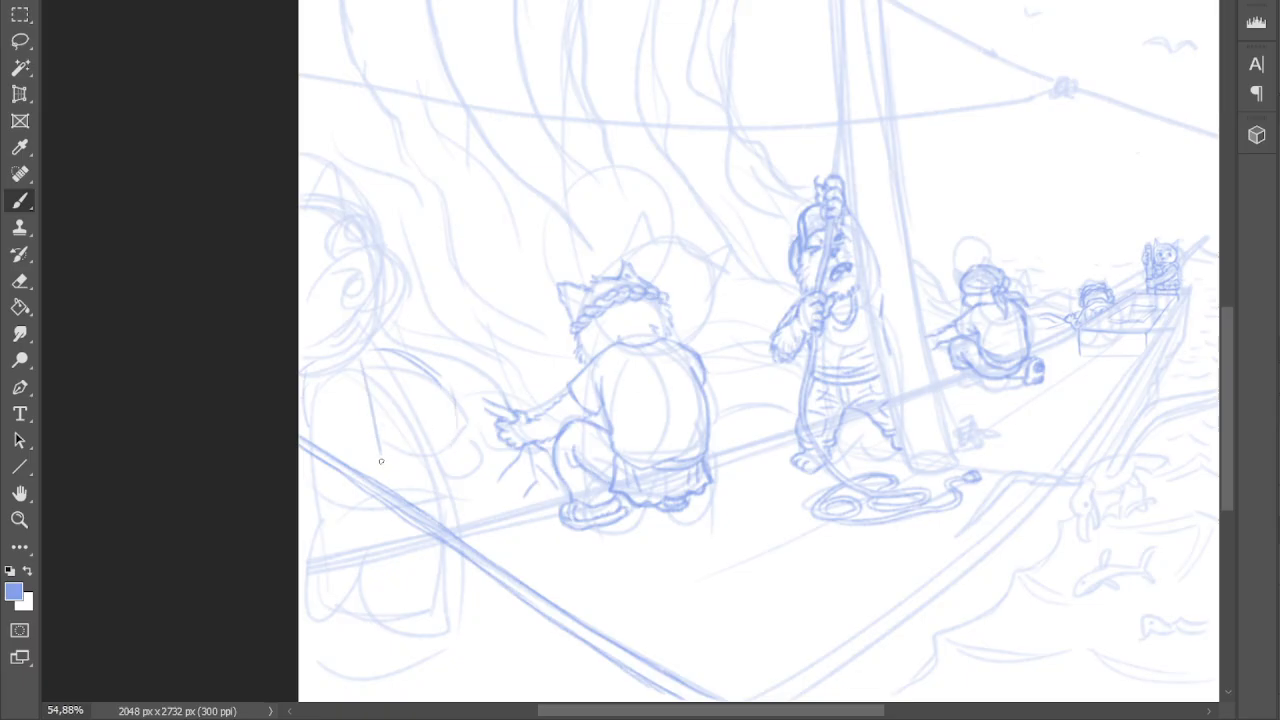
pyautogui.moveTo(300, 458)
pyautogui.mouseDown()
pyautogui.moveTo(302, 497)
pyautogui.moveTo(384, 515)
pyautogui.mouseUp()
pyautogui.moveTo(414, 386); pyautogui.dragTo(446, 488)
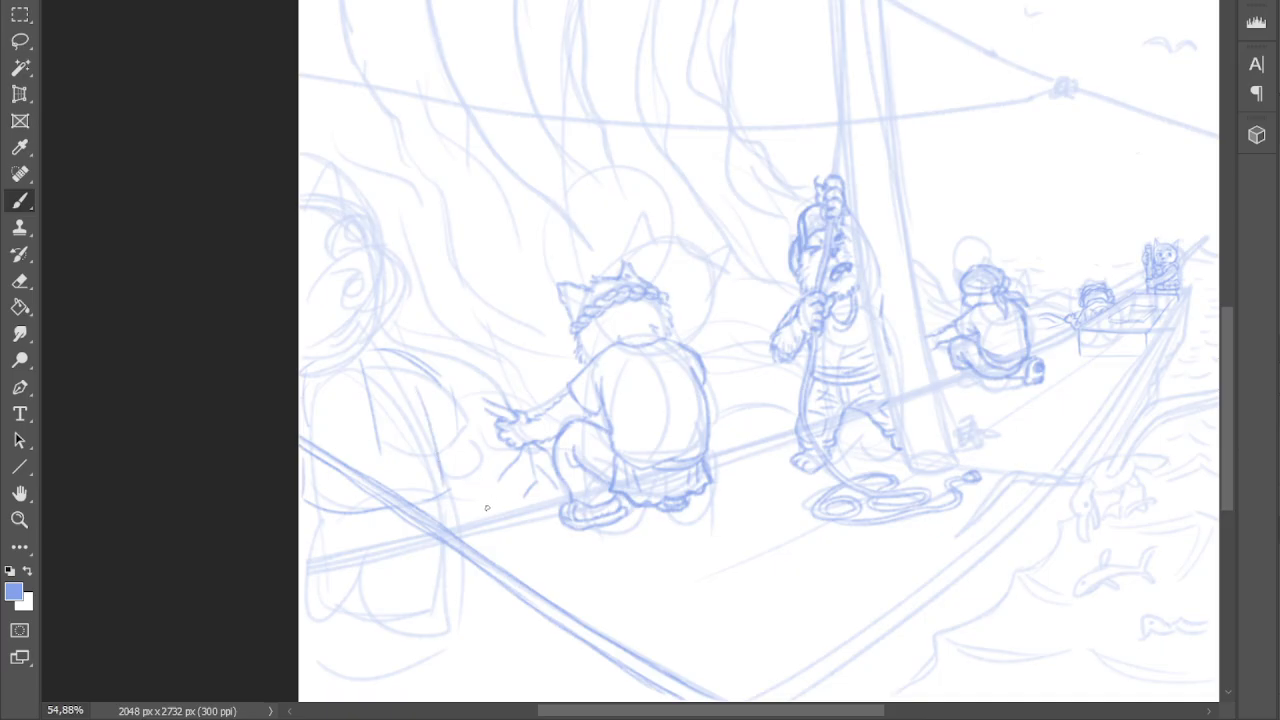
# - Draw the foreground sailor's rear leg and foot beside the canvas edge, with the inner line of the trousers
pyautogui.moveTo(313, 514); pyautogui.dragTo(331, 590)
pyautogui.moveTo(315, 522); pyautogui.dragTo(336, 598)
pyautogui.moveTo(350, 552)
pyautogui.mouseDown()
pyautogui.moveTo(338, 605)
pyautogui.moveTo(298, 633)
pyautogui.moveTo(344, 618)
pyautogui.mouseUp()
pyautogui.moveTo(350, 558); pyautogui.dragTo(342, 612)
pyautogui.moveTo(378, 512); pyautogui.dragTo(344, 582)
pyautogui.moveTo(342, 636); pyautogui.dragTo(302, 652)
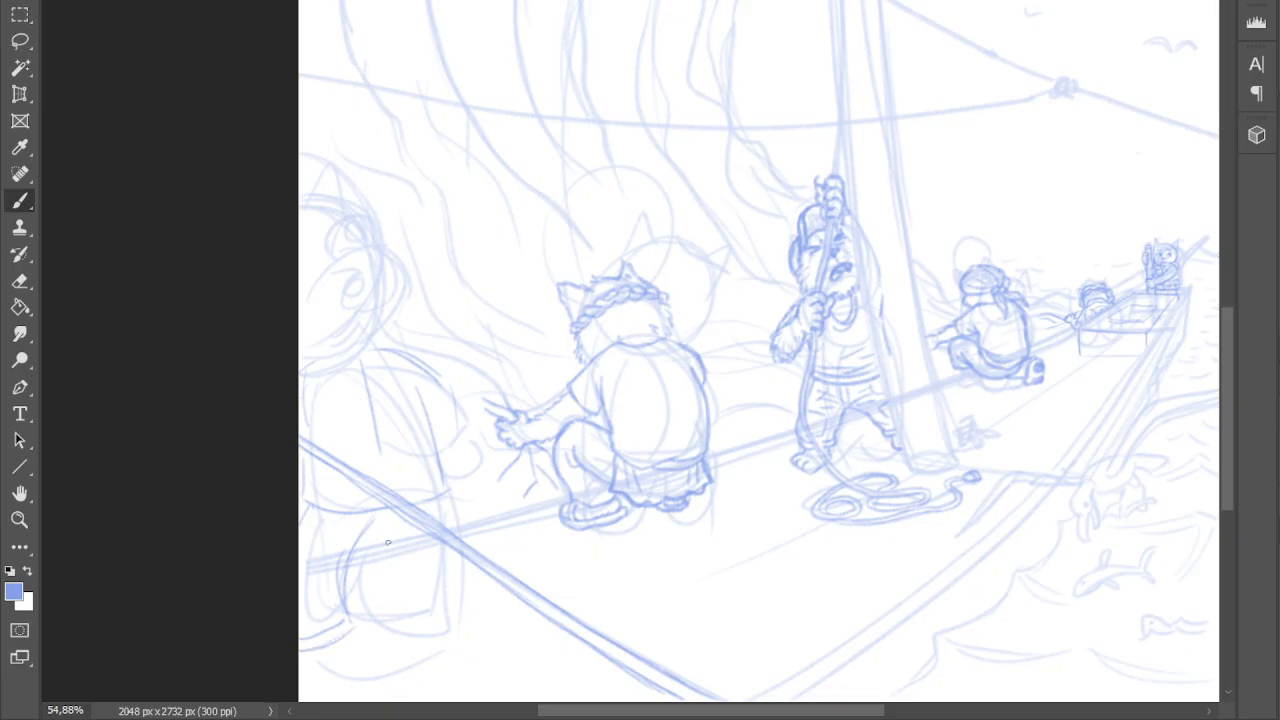
# - Draw the foreground sailor's nearer trouser leg, cuff and large rounded foot
pyautogui.moveTo(359, 547)
pyautogui.mouseDown()
pyautogui.moveTo(374, 654)
pyautogui.moveTo(454, 678)
pyautogui.mouseUp()
pyautogui.moveTo(362, 598); pyautogui.dragTo(430, 616)
pyautogui.moveTo(446, 502)
pyautogui.mouseDown()
pyautogui.moveTo(435, 603)
pyautogui.moveTo(434, 561)
pyautogui.moveTo(445, 610)
pyautogui.moveTo(433, 575)
pyautogui.moveTo(429, 625)
pyautogui.moveTo(430, 593)
pyautogui.moveTo(454, 640)
pyautogui.moveTo(448, 629)
pyautogui.moveTo(441, 662)
pyautogui.moveTo(406, 677)
pyautogui.moveTo(434, 668)
pyautogui.moveTo(372, 650)
pyautogui.mouseUp()
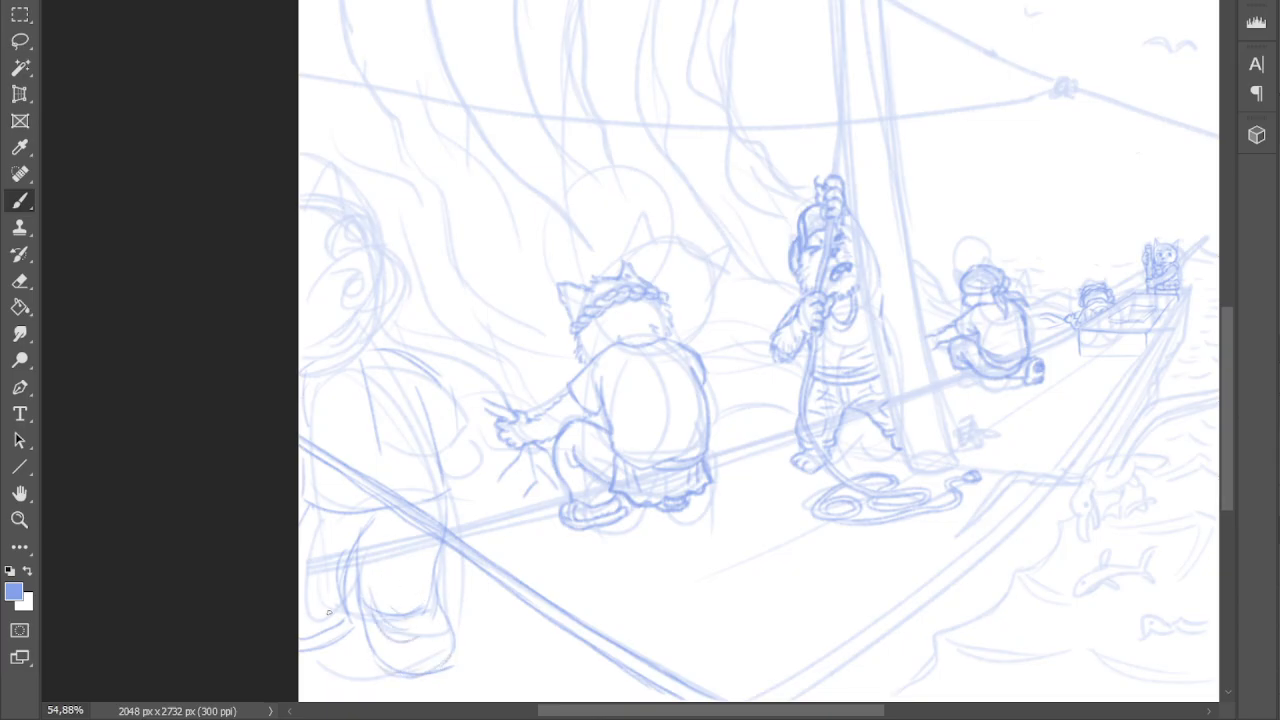
pyautogui.moveTo(371, 546)
pyautogui.mouseDown()
pyautogui.moveTo(343, 589)
pyautogui.moveTo(394, 503)
pyautogui.moveTo(346, 586)
pyautogui.mouseUp()
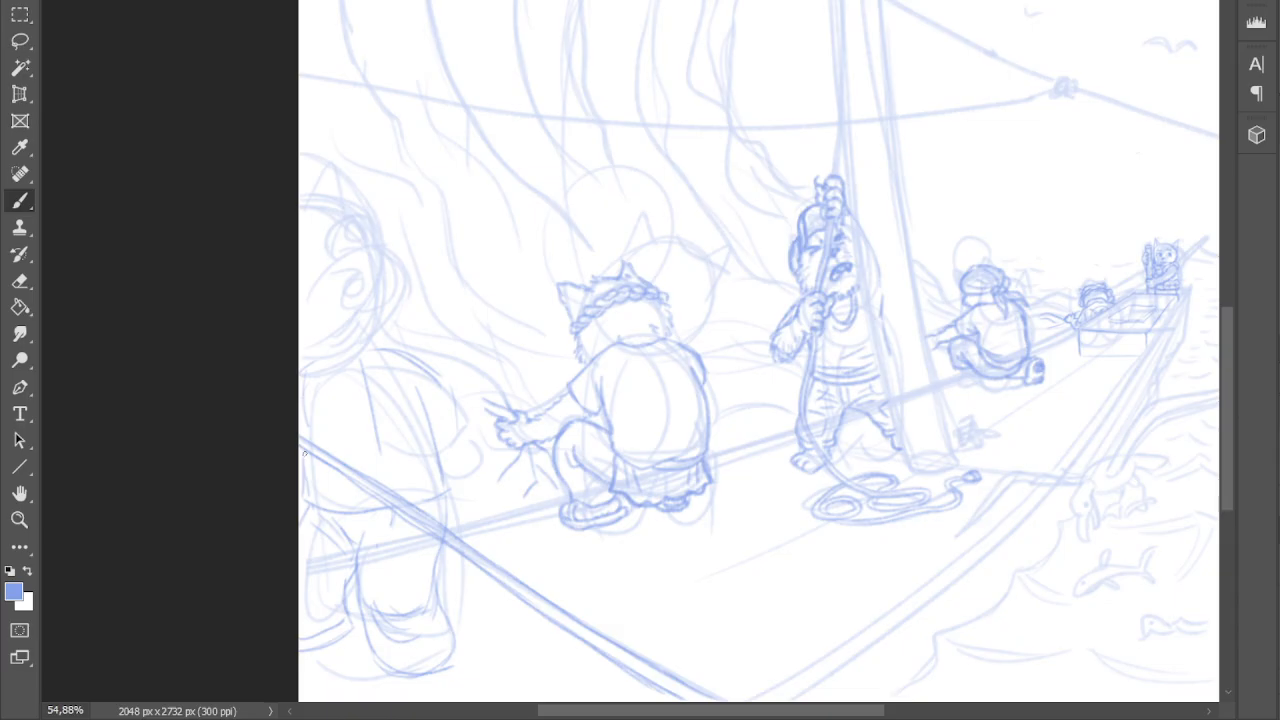
# - Define the foreground sailor's shirt hem and round collar, and draw the hand gripping the diagonal pole
pyautogui.moveTo(308, 514)
pyautogui.mouseDown()
pyautogui.moveTo(342, 542)
pyautogui.moveTo(310, 501)
pyautogui.moveTo(362, 538)
pyautogui.moveTo(380, 521)
pyautogui.moveTo(364, 516)
pyautogui.moveTo(357, 541)
pyautogui.moveTo(394, 512)
pyautogui.moveTo(360, 530)
pyautogui.moveTo(368, 500)
pyautogui.mouseUp()
pyautogui.moveTo(410, 491)
pyautogui.mouseDown()
pyautogui.moveTo(448, 510)
pyautogui.moveTo(437, 466)
pyautogui.mouseUp()
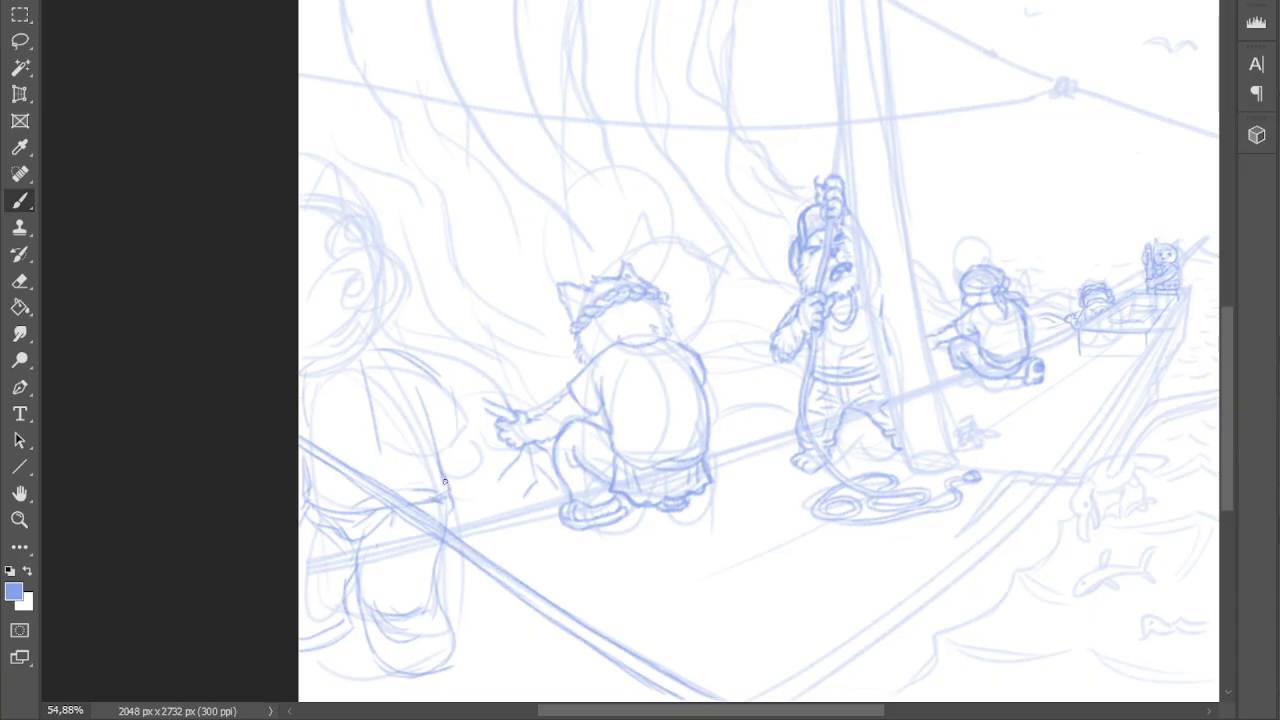
pyautogui.moveTo(326, 373)
pyautogui.mouseDown()
pyautogui.moveTo(404, 368)
pyautogui.moveTo(349, 384)
pyautogui.moveTo(326, 374)
pyautogui.moveTo(417, 345)
pyautogui.moveTo(386, 369)
pyautogui.moveTo(382, 351)
pyautogui.moveTo(386, 373)
pyautogui.moveTo(368, 389)
pyautogui.moveTo(384, 352)
pyautogui.moveTo(381, 372)
pyautogui.moveTo(353, 388)
pyautogui.mouseUp()
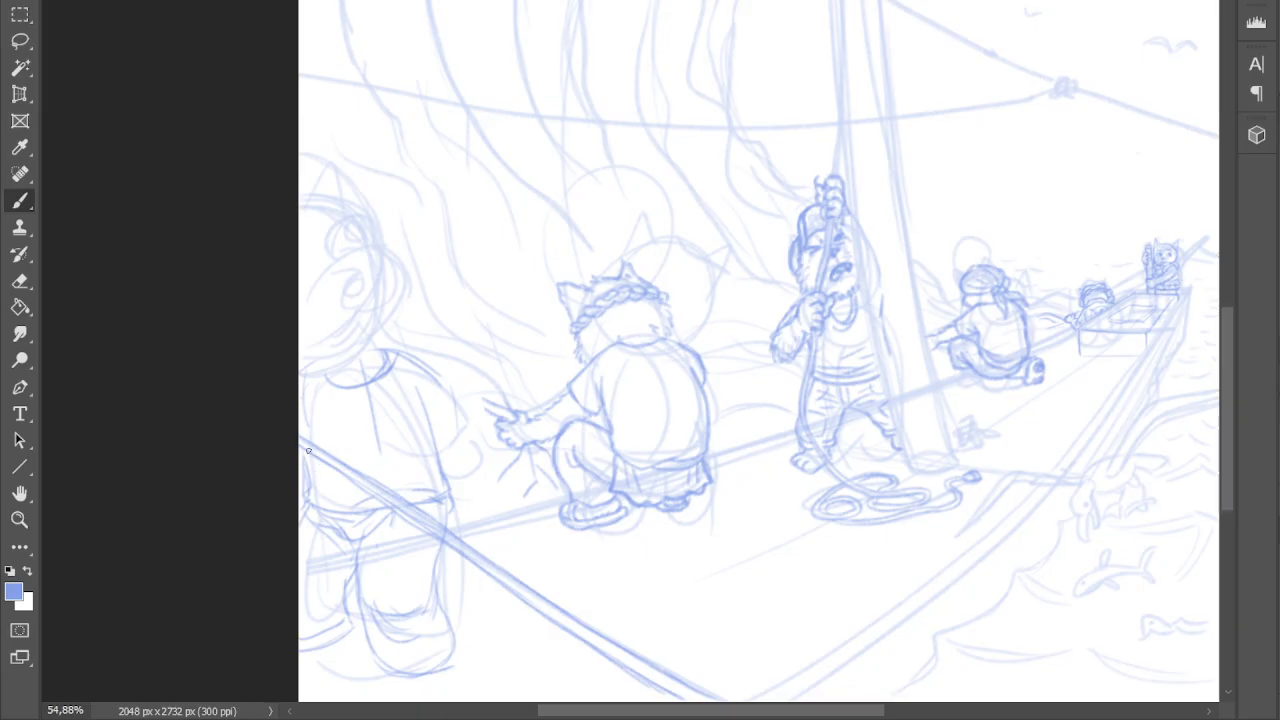
pyautogui.moveTo(303, 446); pyautogui.dragTo(329, 451)
pyautogui.moveTo(316, 420)
pyautogui.mouseDown()
pyautogui.moveTo(326, 441)
pyautogui.moveTo(316, 403)
pyautogui.moveTo(320, 434)
pyautogui.mouseUp()
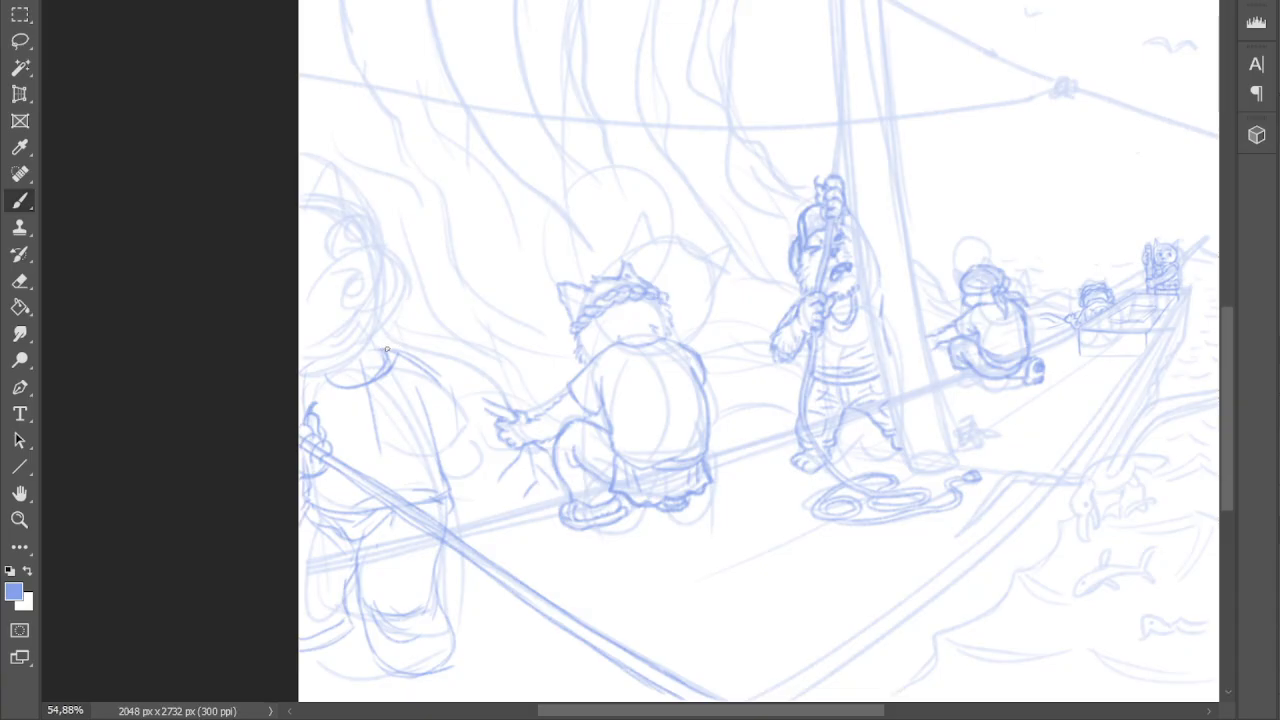
# - Sketch the foreground sailor's sleeve and raised arm, ending in an open paw with pads and claws
pyautogui.moveTo(382, 345)
pyautogui.mouseDown()
pyautogui.moveTo(408, 329)
pyautogui.moveTo(420, 394)
pyautogui.mouseUp()
pyautogui.moveTo(408, 328)
pyautogui.mouseDown()
pyautogui.moveTo(385, 343)
pyautogui.moveTo(435, 316)
pyautogui.mouseUp()
pyautogui.moveTo(420, 413); pyautogui.dragTo(439, 377)
pyautogui.moveTo(428, 326); pyautogui.dragTo(456, 304)
pyautogui.moveTo(438, 370)
pyautogui.mouseDown()
pyautogui.moveTo(464, 344)
pyautogui.moveTo(470, 296)
pyautogui.moveTo(450, 310)
pyautogui.moveTo(467, 265)
pyautogui.mouseUp()
pyautogui.moveTo(480, 335)
pyautogui.mouseDown()
pyautogui.moveTo(493, 281)
pyautogui.moveTo(455, 247)
pyautogui.moveTo(458, 213)
pyautogui.moveTo(470, 250)
pyautogui.moveTo(488, 262)
pyautogui.moveTo(500, 246)
pyautogui.moveTo(497, 267)
pyautogui.moveTo(470, 210)
pyautogui.mouseUp()
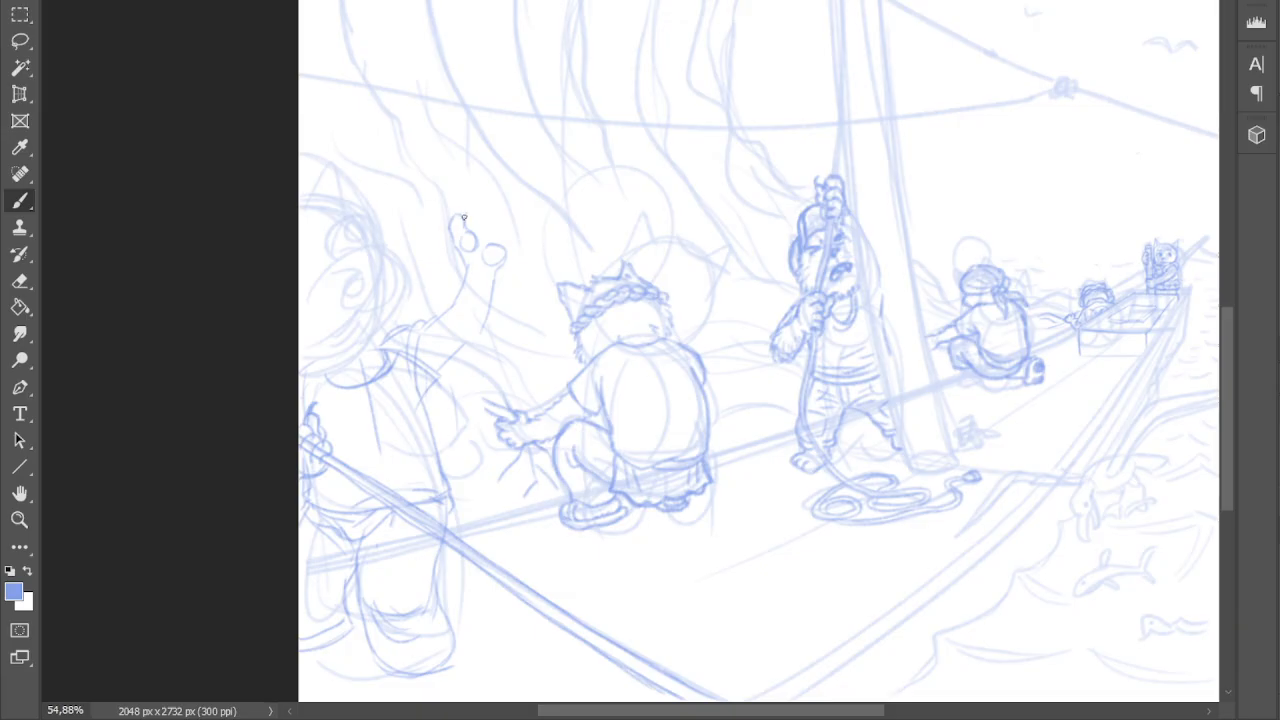
pyautogui.moveTo(464, 212)
pyautogui.mouseDown()
pyautogui.moveTo(498, 205)
pyautogui.moveTo(494, 226)
pyautogui.moveTo(508, 220)
pyautogui.moveTo(510, 236)
pyautogui.moveTo(503, 244)
pyautogui.moveTo(479, 202)
pyautogui.moveTo(472, 223)
pyautogui.moveTo(504, 236)
pyautogui.moveTo(474, 201)
pyautogui.moveTo(496, 201)
pyautogui.moveTo(488, 216)
pyautogui.moveTo(507, 230)
pyautogui.moveTo(504, 199)
pyautogui.moveTo(480, 190)
pyautogui.moveTo(465, 208)
pyautogui.moveTo(470, 256)
pyautogui.moveTo(465, 236)
pyautogui.moveTo(506, 262)
pyautogui.moveTo(483, 333)
pyautogui.moveTo(428, 386)
pyautogui.mouseUp()
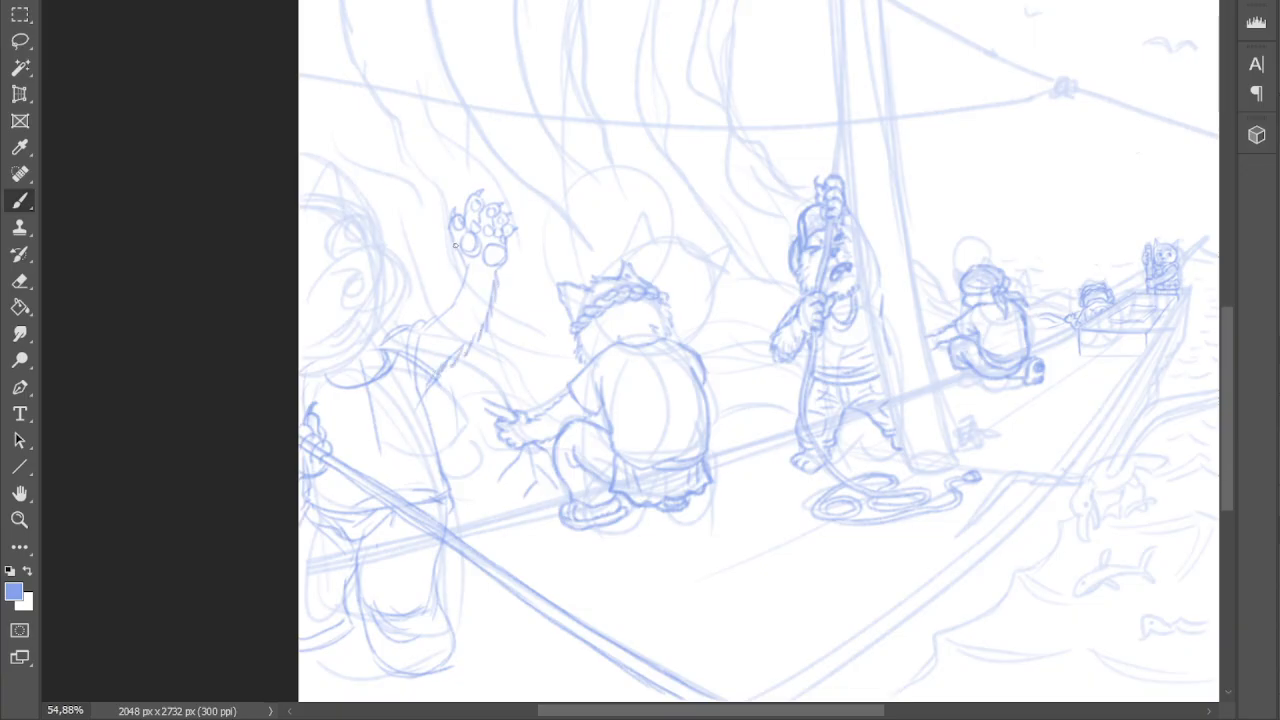
# - Firm up the raised arm's contour, and define the sleeve opening and the side of the shirt
pyautogui.moveTo(463, 279)
pyautogui.mouseDown()
pyautogui.moveTo(451, 321)
pyautogui.moveTo(447, 307)
pyautogui.moveTo(421, 335)
pyautogui.moveTo(438, 317)
pyautogui.moveTo(437, 369)
pyautogui.mouseUp()
pyautogui.moveTo(438, 305)
pyautogui.mouseDown()
pyautogui.moveTo(421, 337)
pyautogui.moveTo(446, 374)
pyautogui.moveTo(457, 362)
pyautogui.moveTo(430, 380)
pyautogui.moveTo(457, 377)
pyautogui.moveTo(432, 404)
pyautogui.moveTo(440, 454)
pyautogui.mouseUp()
pyautogui.moveTo(411, 392)
pyautogui.mouseDown()
pyautogui.moveTo(434, 459)
pyautogui.moveTo(420, 371)
pyautogui.moveTo(409, 416)
pyautogui.mouseUp()
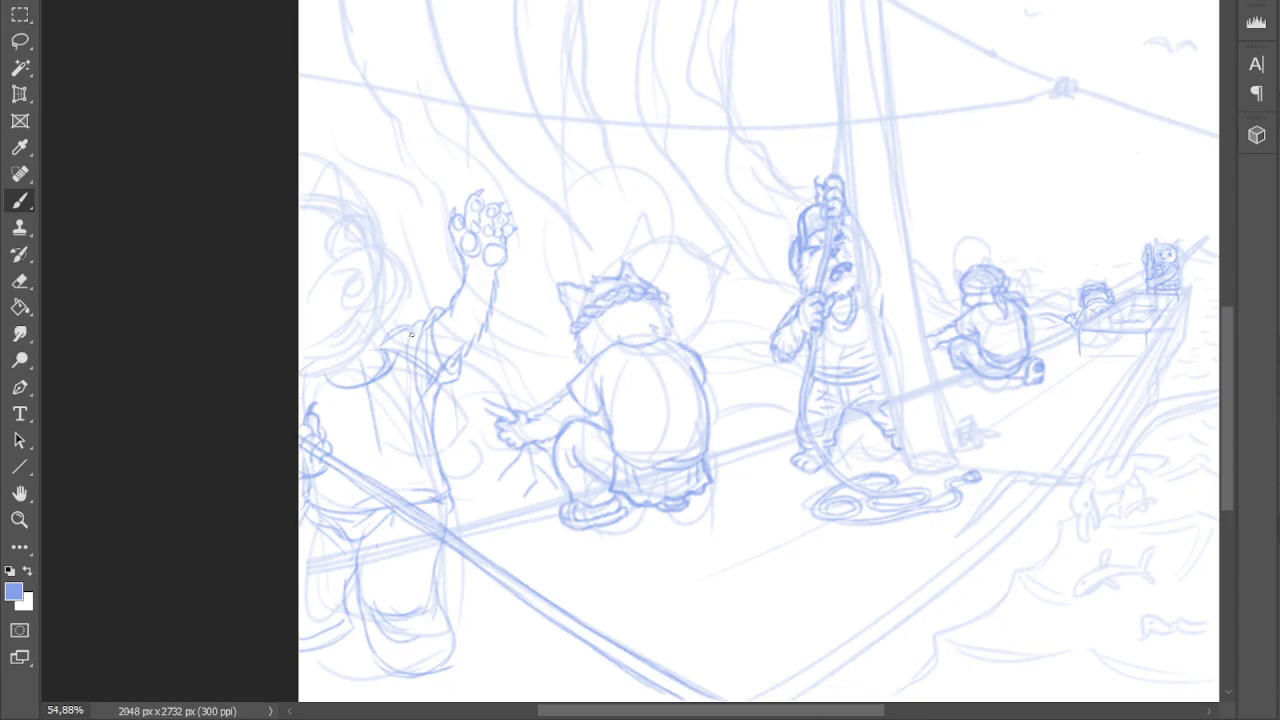
pyautogui.moveTo(400, 355); pyautogui.dragTo(404, 406)
pyautogui.moveTo(435, 462)
pyautogui.mouseDown()
pyautogui.moveTo(447, 516)
pyautogui.moveTo(411, 502)
pyautogui.mouseUp()
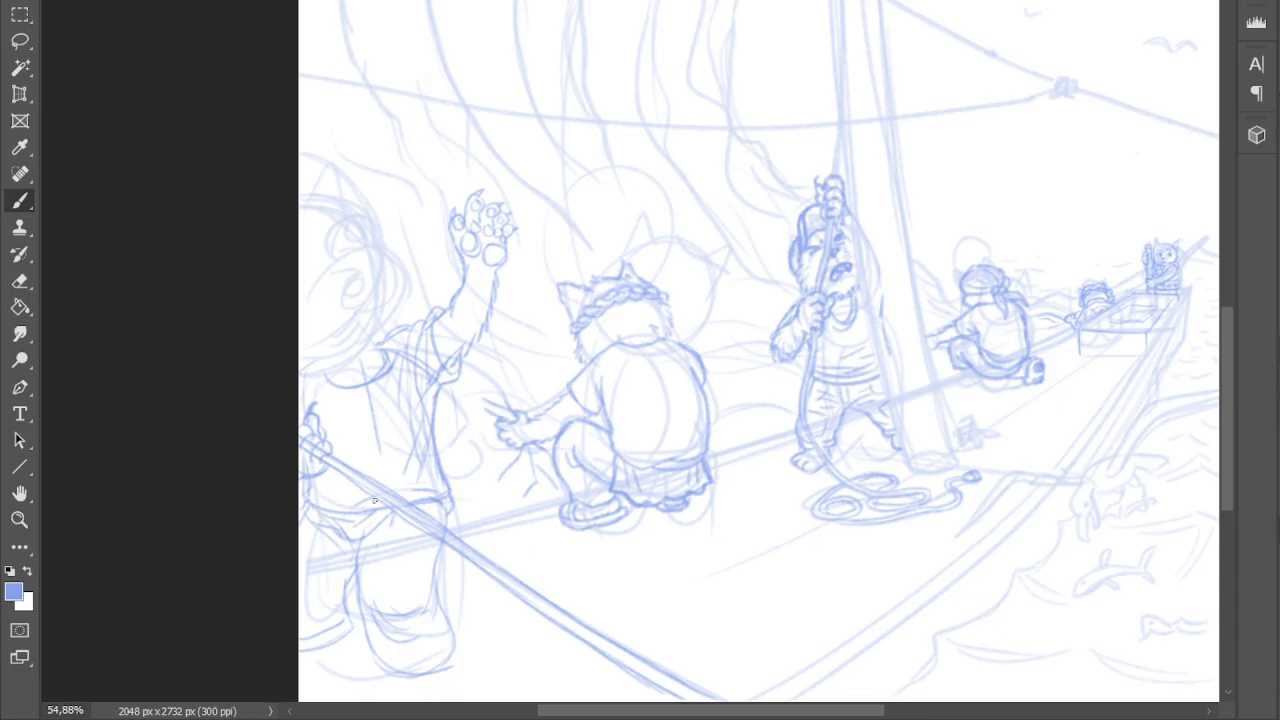
# - Add fold lines across the foreground sailor's shirt and define its far shoulder
pyautogui.moveTo(413, 394)
pyautogui.mouseDown()
pyautogui.moveTo(388, 440)
pyautogui.moveTo(354, 454)
pyautogui.mouseUp()
pyautogui.moveTo(343, 410); pyautogui.dragTo(375, 386)
pyautogui.moveTo(312, 374)
pyautogui.mouseDown()
pyautogui.moveTo(346, 391)
pyautogui.moveTo(311, 376)
pyautogui.moveTo(332, 370)
pyautogui.moveTo(305, 403)
pyautogui.mouseUp()
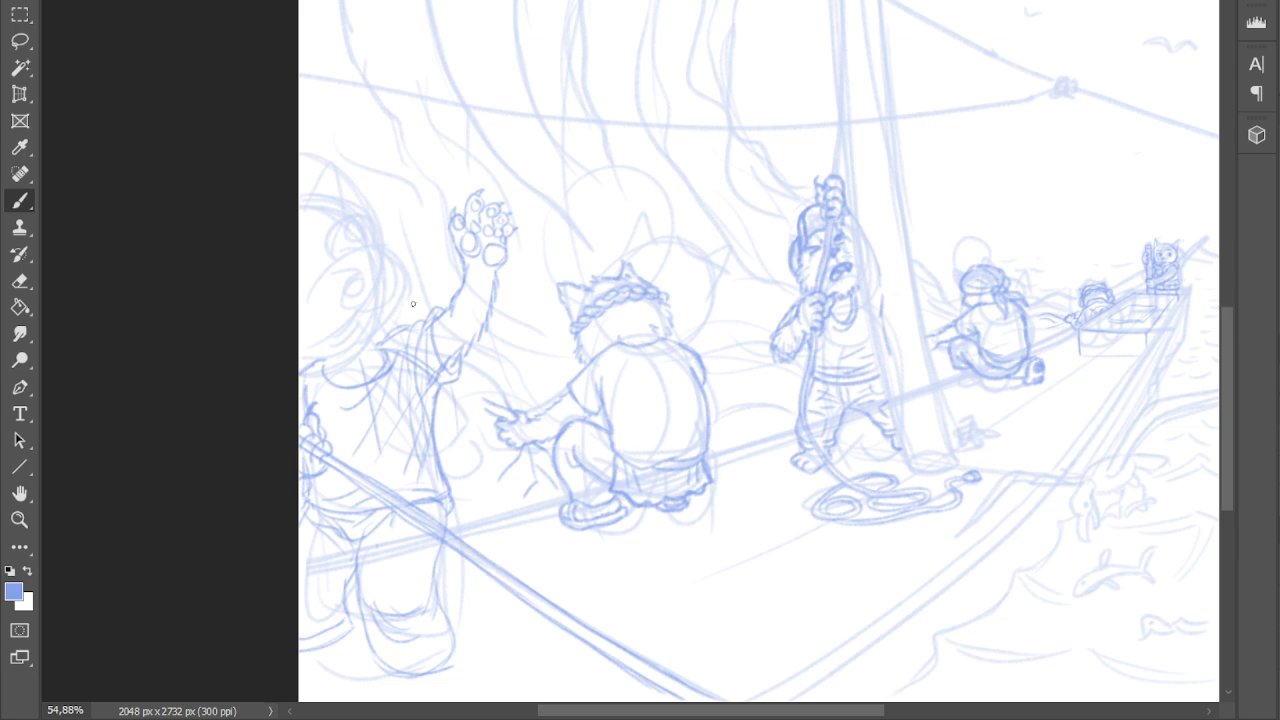
# - Refine the foreground sailor's collar and draw the head's profile with snout, nose, brow and eye
pyautogui.moveTo(384, 353); pyautogui.dragTo(361, 384)
pyautogui.moveTo(395, 334)
pyautogui.mouseDown()
pyautogui.moveTo(387, 360)
pyautogui.moveTo(391, 339)
pyautogui.mouseUp()
pyautogui.moveTo(381, 256)
pyautogui.mouseDown()
pyautogui.moveTo(372, 293)
pyautogui.moveTo(387, 299)
pyautogui.moveTo(392, 286)
pyautogui.moveTo(364, 328)
pyautogui.mouseUp()
pyautogui.moveTo(326, 275); pyautogui.dragTo(349, 326)
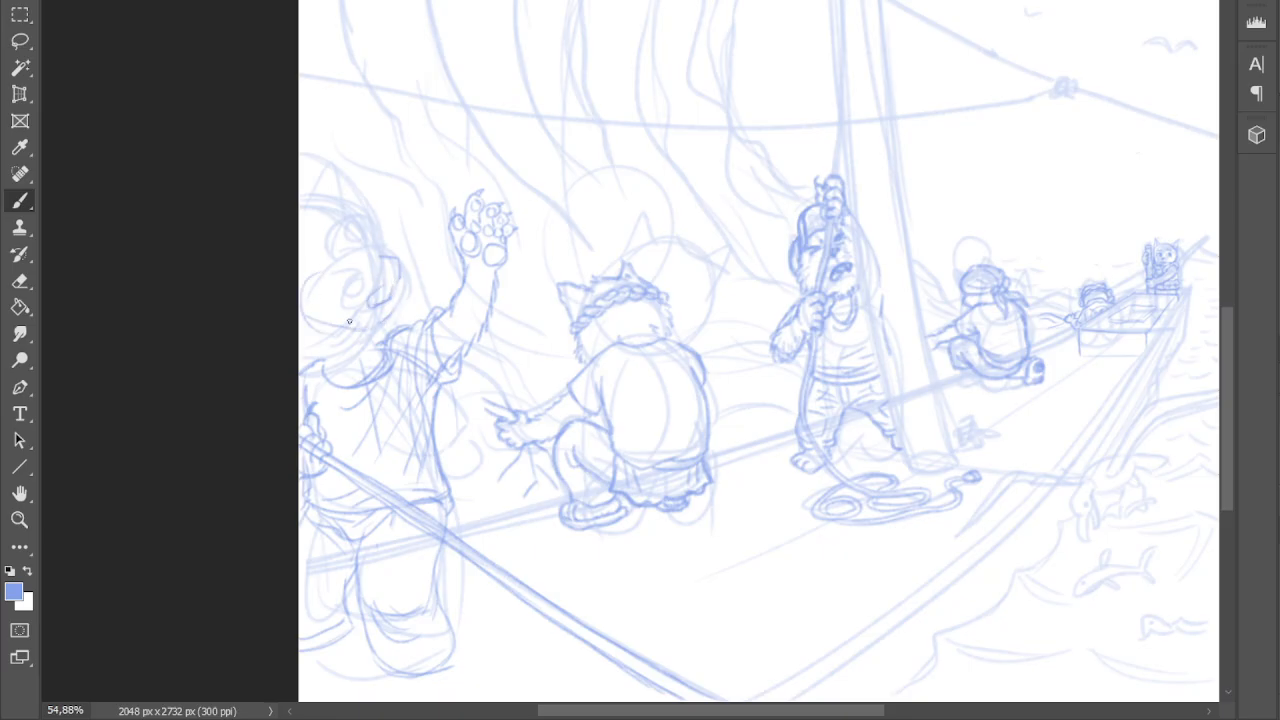
pyautogui.moveTo(380, 254)
pyautogui.mouseDown()
pyautogui.moveTo(358, 222)
pyautogui.moveTo(316, 208)
pyautogui.mouseUp()
pyautogui.moveTo(360, 233)
pyautogui.mouseDown()
pyautogui.moveTo(350, 265)
pyautogui.moveTo(369, 255)
pyautogui.moveTo(361, 242)
pyautogui.moveTo(363, 261)
pyautogui.moveTo(398, 269)
pyautogui.mouseUp()
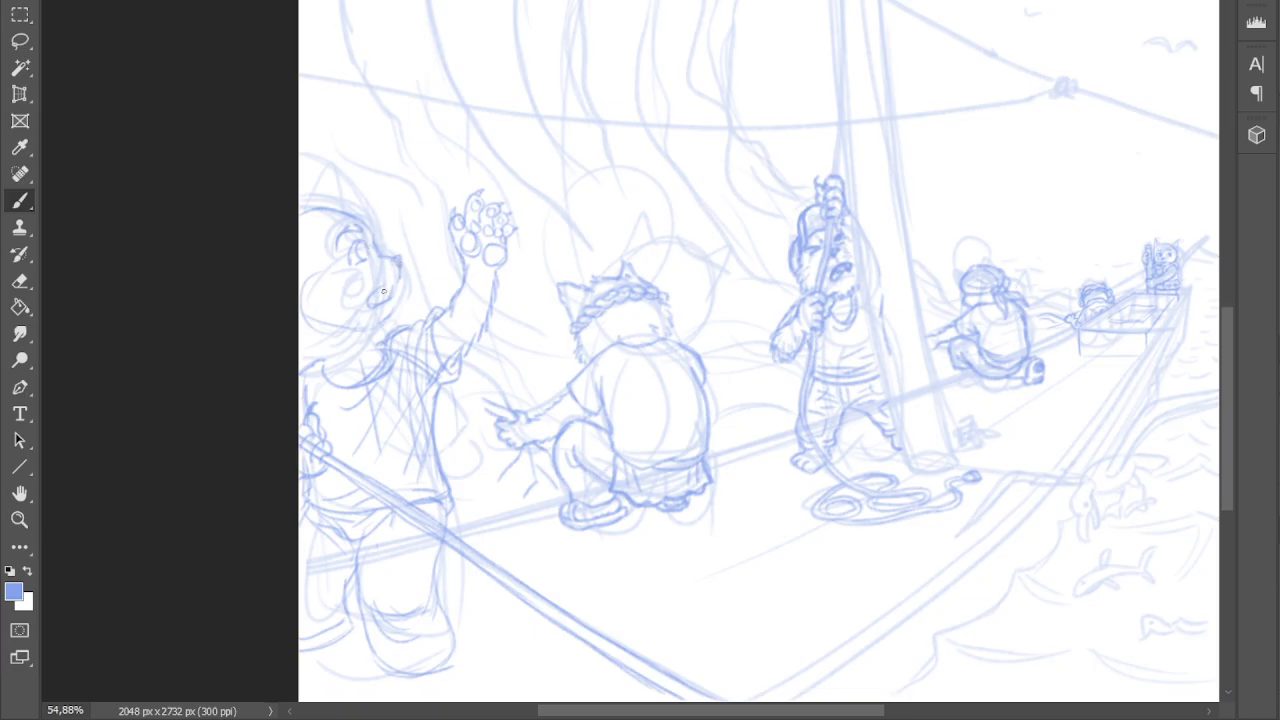
# - Draw the foreground sailor's open mouth and furry jaw, and add fur strokes across the muzzle and cheek
pyautogui.moveTo(374, 293); pyautogui.dragTo(396, 284)
pyautogui.moveTo(393, 320)
pyautogui.mouseDown()
pyautogui.moveTo(309, 332)
pyautogui.moveTo(339, 342)
pyautogui.mouseUp()
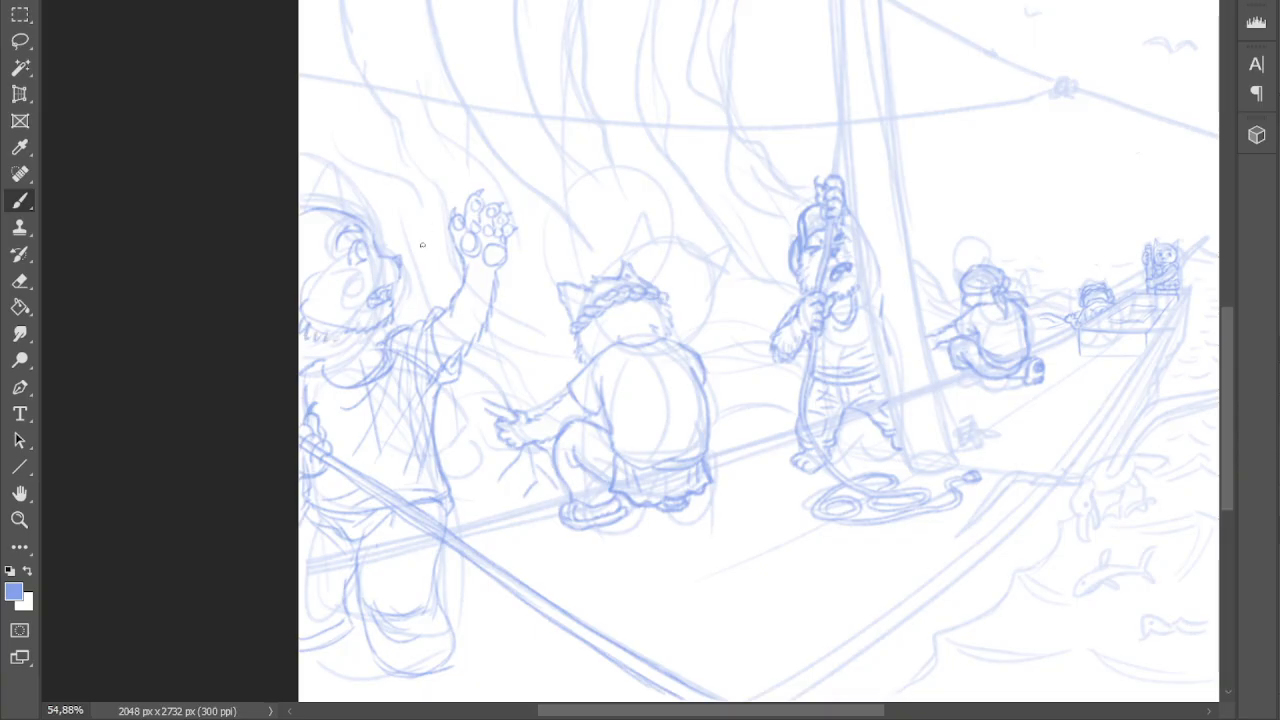
pyautogui.moveTo(384, 275); pyautogui.dragTo(378, 290)
pyautogui.moveTo(383, 280); pyautogui.dragTo(369, 287)
pyautogui.moveTo(354, 275); pyautogui.dragTo(378, 280)
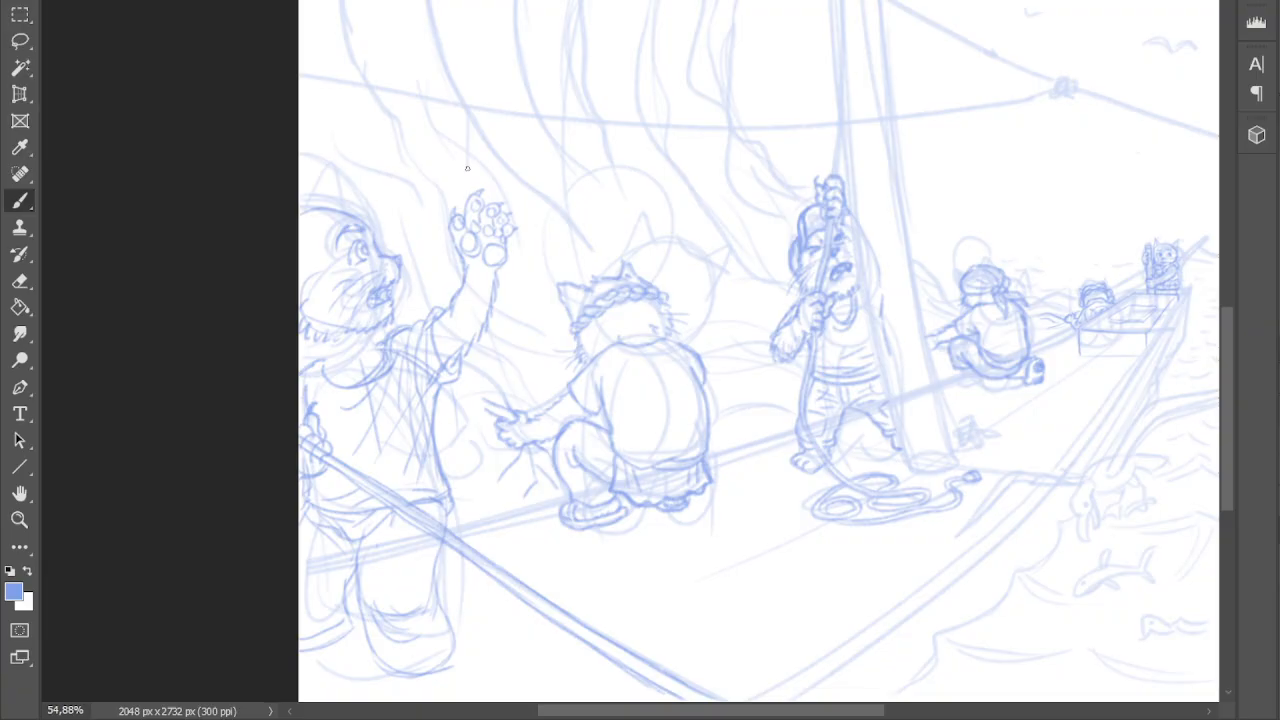
# - Add a knotted, twisted headband and pointed ear to the foreground sailor's head, and touch up the neck
pyautogui.moveTo(350, 210)
pyautogui.mouseDown()
pyautogui.moveTo(364, 187)
pyautogui.moveTo(354, 213)
pyautogui.moveTo(373, 207)
pyautogui.moveTo(342, 204)
pyautogui.moveTo(340, 221)
pyautogui.moveTo(389, 194)
pyautogui.moveTo(370, 210)
pyautogui.moveTo(381, 215)
pyautogui.moveTo(396, 190)
pyautogui.moveTo(361, 211)
pyautogui.moveTo(388, 201)
pyautogui.moveTo(359, 181)
pyautogui.moveTo(372, 181)
pyautogui.moveTo(352, 209)
pyautogui.moveTo(353, 188)
pyautogui.moveTo(352, 204)
pyautogui.moveTo(375, 180)
pyautogui.moveTo(316, 243)
pyautogui.mouseUp()
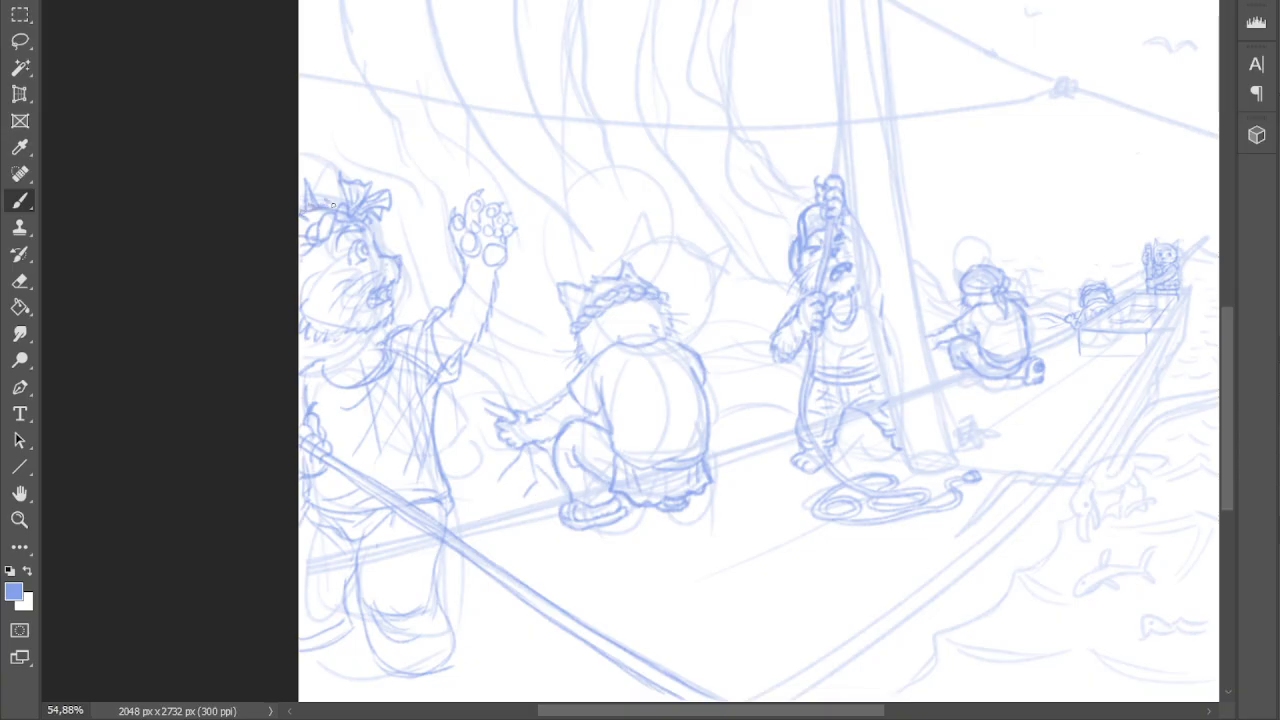
pyautogui.moveTo(321, 203)
pyautogui.mouseDown()
pyautogui.moveTo(306, 173)
pyautogui.moveTo(300, 229)
pyautogui.mouseUp()
pyautogui.moveTo(321, 345); pyautogui.dragTo(324, 365)
# - Select the foreground sailor's head, including the headband and jaw, with a polygonal lasso outline
pyautogui.click(24, 15)
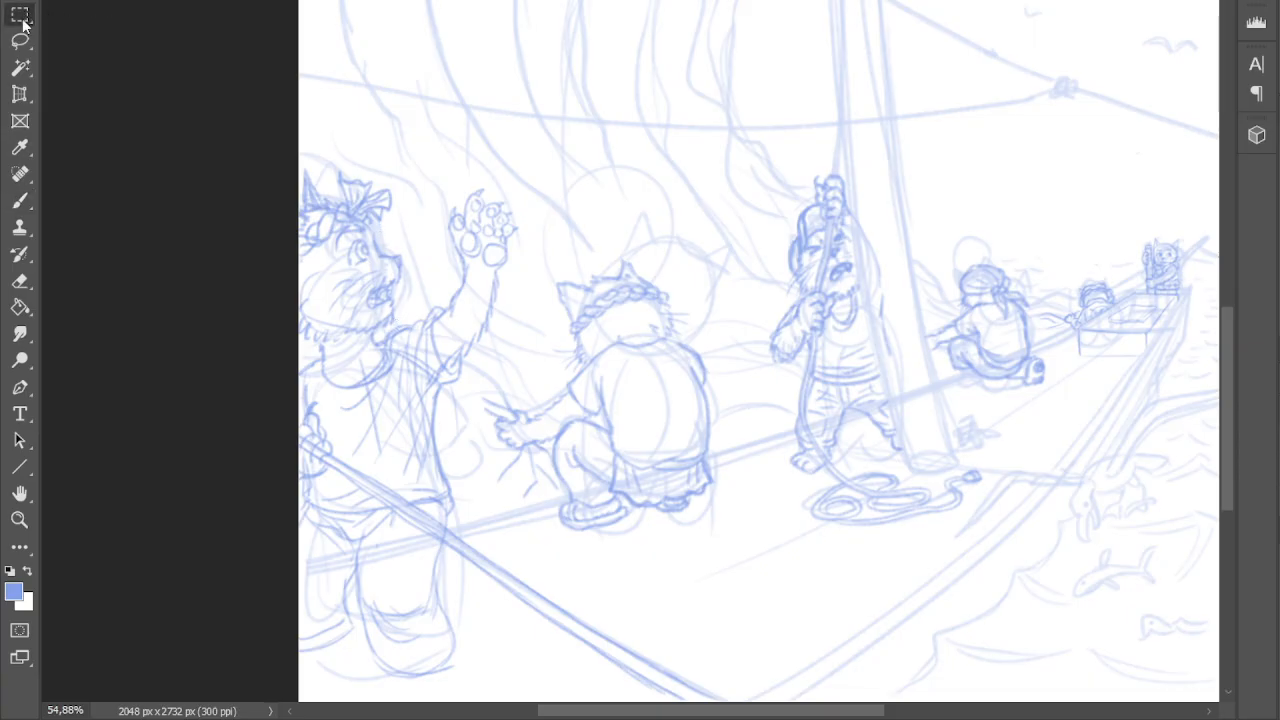
pyautogui.click(36, 39)
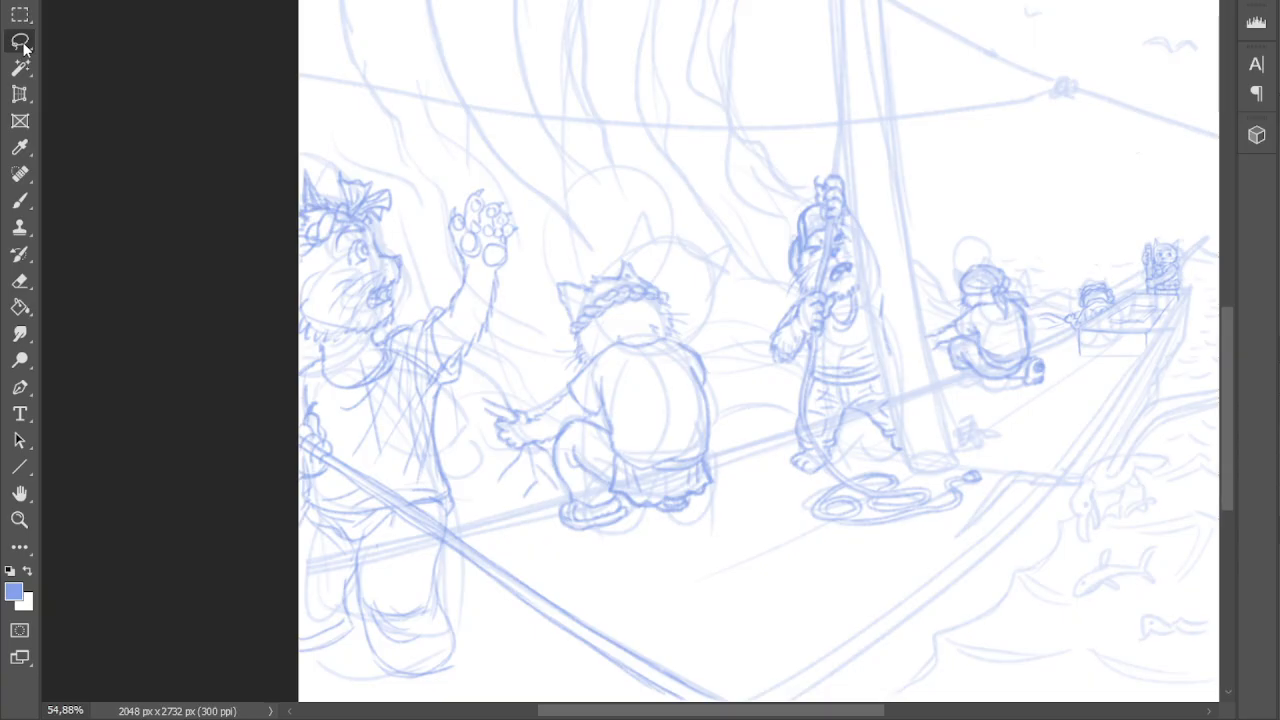
pyautogui.hotkey('shift', 'l')
pyautogui.click(298, 155)
pyautogui.click(370, 155)
pyautogui.click(420, 210)
pyautogui.click(421, 269)
pyautogui.click(404, 306)
pyautogui.click(389, 332)
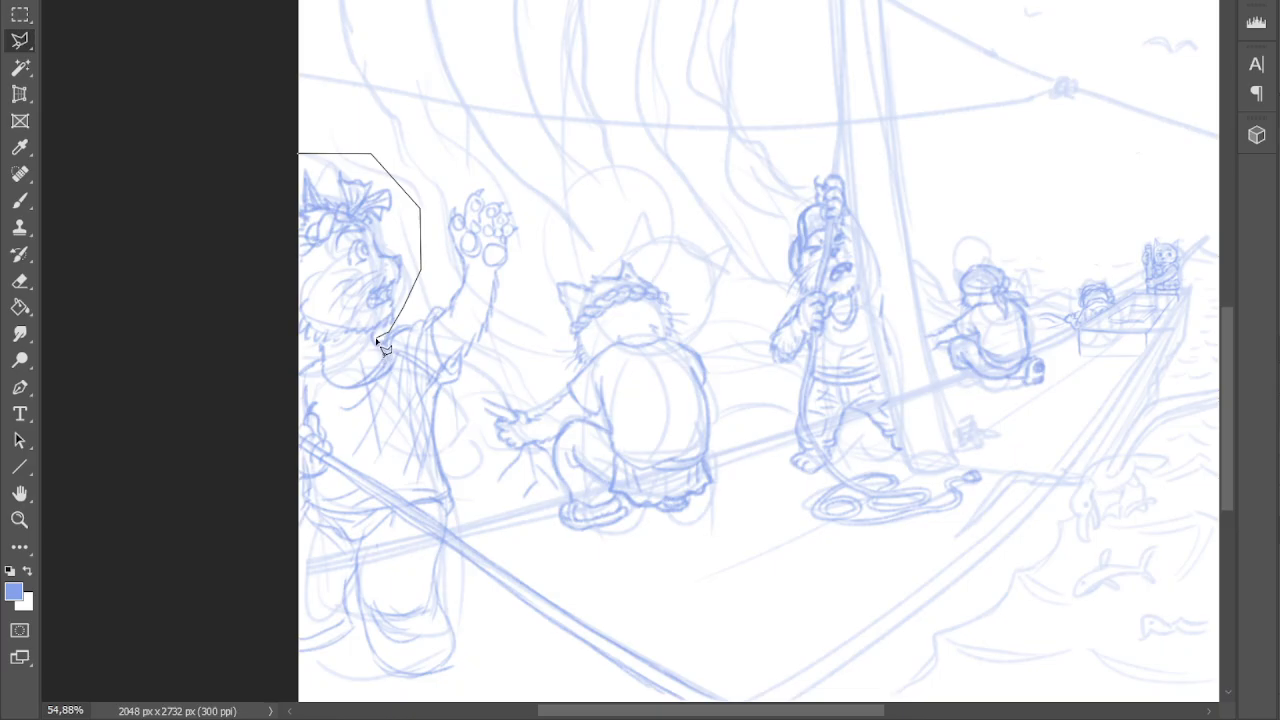
pyautogui.click(300, 345)
pyautogui.click(302, 156)
pyautogui.moveTo(300, 156)
pyautogui.mouseDown()
pyautogui.moveTo(389, 172)
pyautogui.moveTo(406, 193)
pyautogui.moveTo(402, 240)
pyautogui.mouseUp()
pyautogui.moveTo(408, 257)
pyautogui.mouseDown()
pyautogui.moveTo(412, 311)
pyautogui.moveTo(378, 345)
pyautogui.moveTo(302, 346)
pyautogui.moveTo(302, 159)
pyautogui.mouseUp()
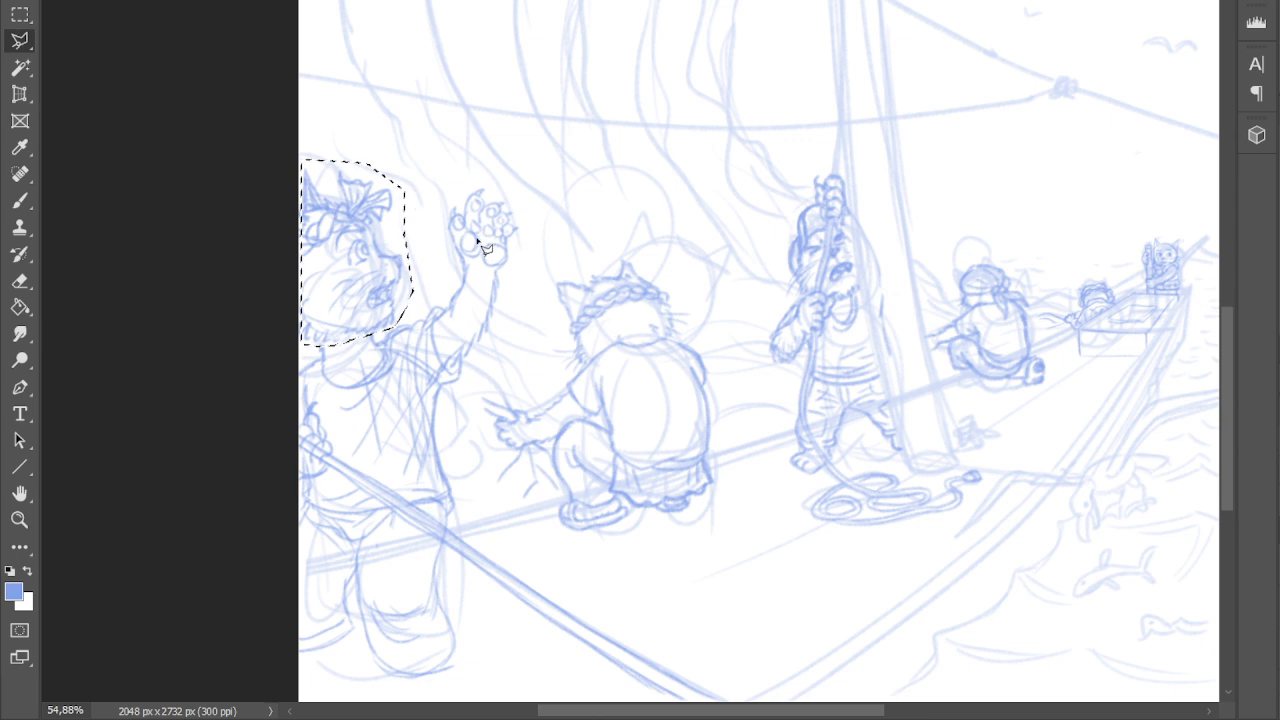
# - Move the selected head slightly down onto the foreground sailor's neck, deselect it, and return to the Brush tool
pyautogui.click(22, 3)
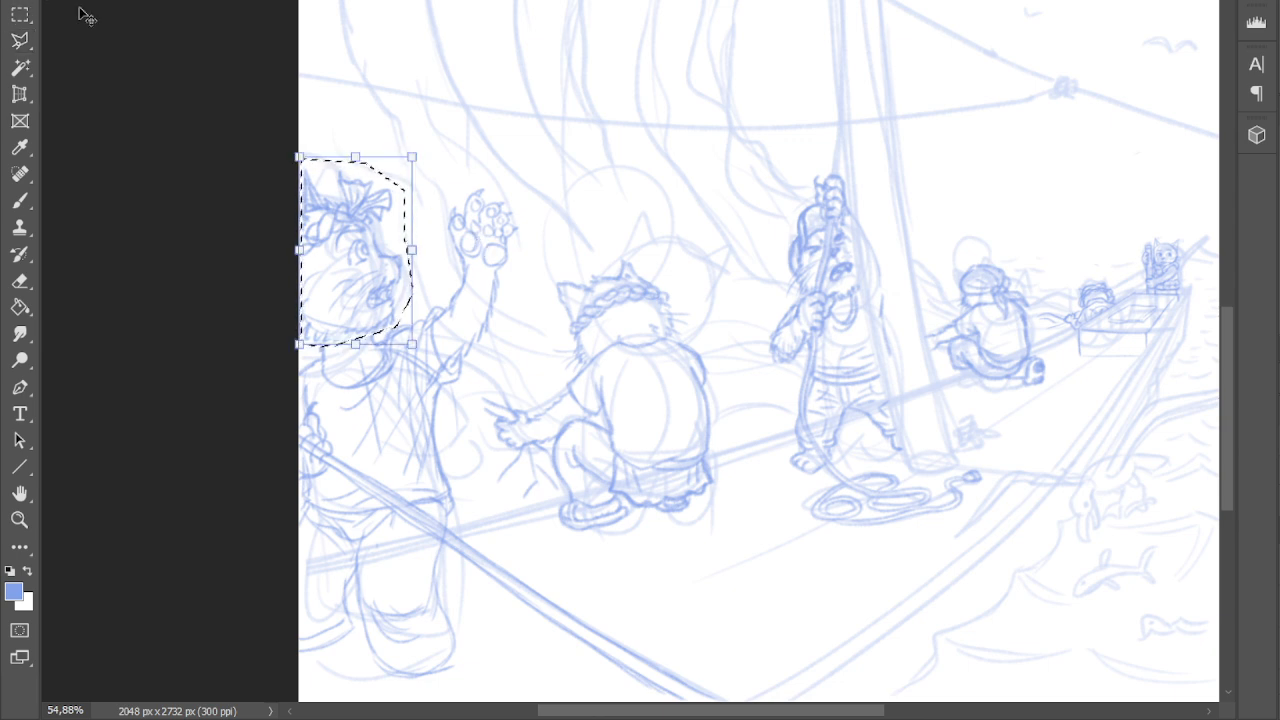
pyautogui.moveTo(364, 269)
pyautogui.mouseDown()
pyautogui.moveTo(366, 288)
pyautogui.moveTo(371, 268)
pyautogui.mouseUp()
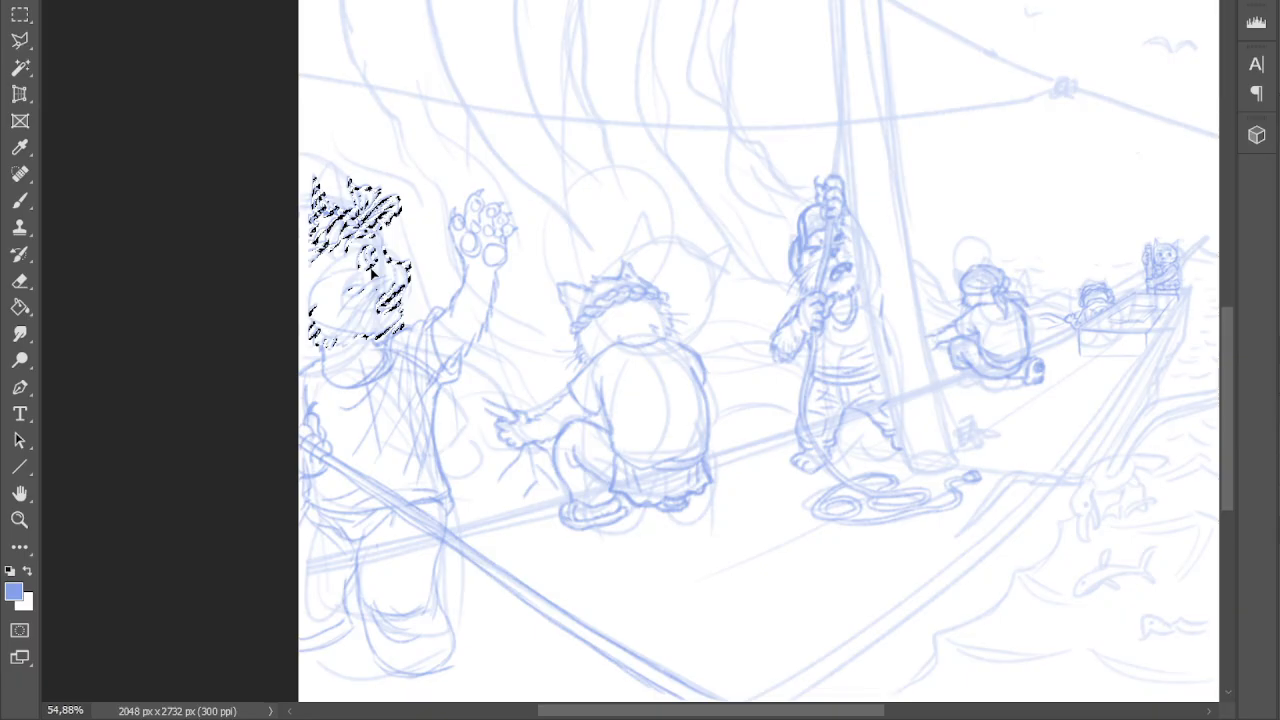
pyautogui.moveTo(370, 275); pyautogui.dragTo(371, 287)
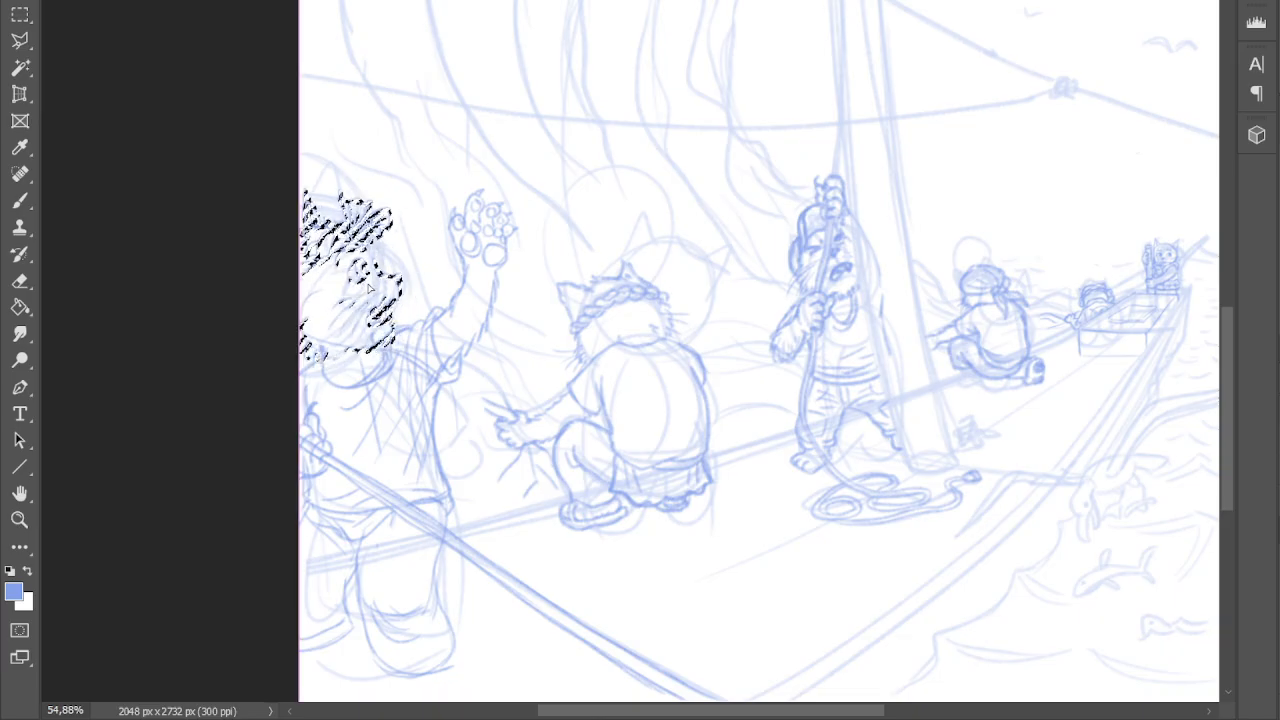
pyautogui.hotkey('ctrl', 't')
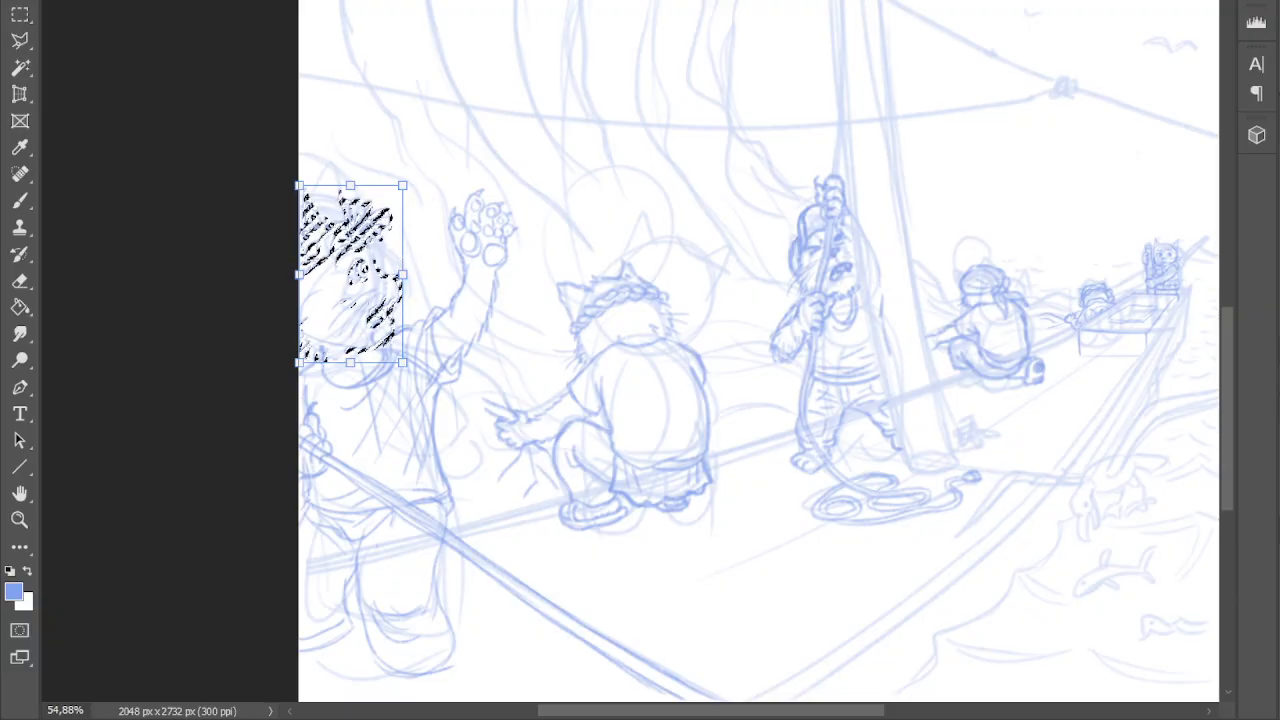
pyautogui.hotkey('ctrl', 'd')
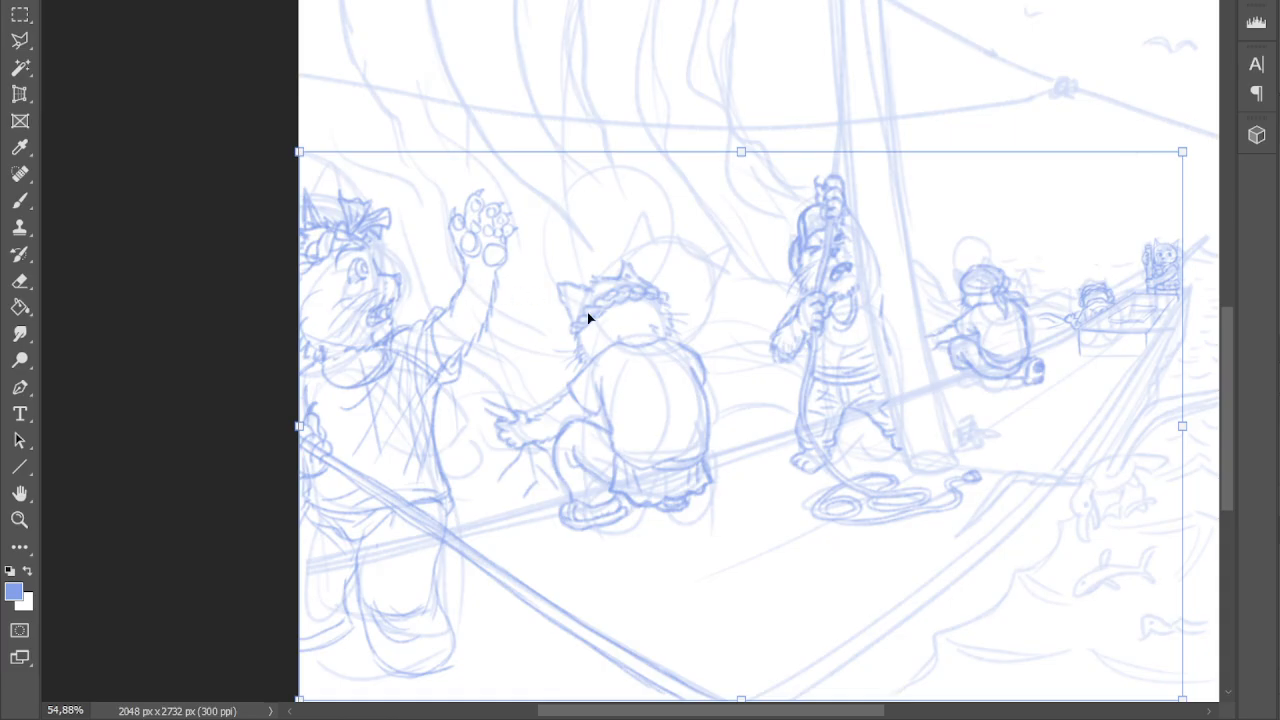
pyautogui.press('b')
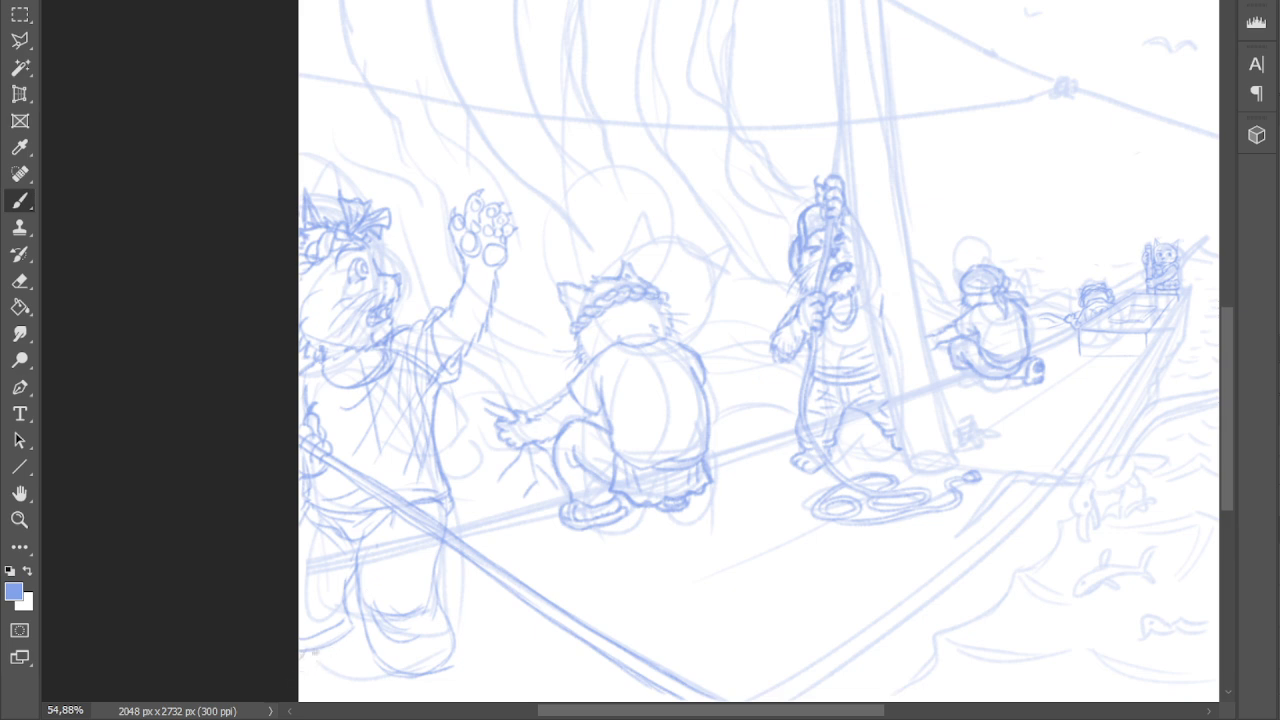
# - Draw the foreground sailor's two bare feet with rounded toes beneath the trouser legs
pyautogui.moveTo(345, 636); pyautogui.dragTo(346, 661)
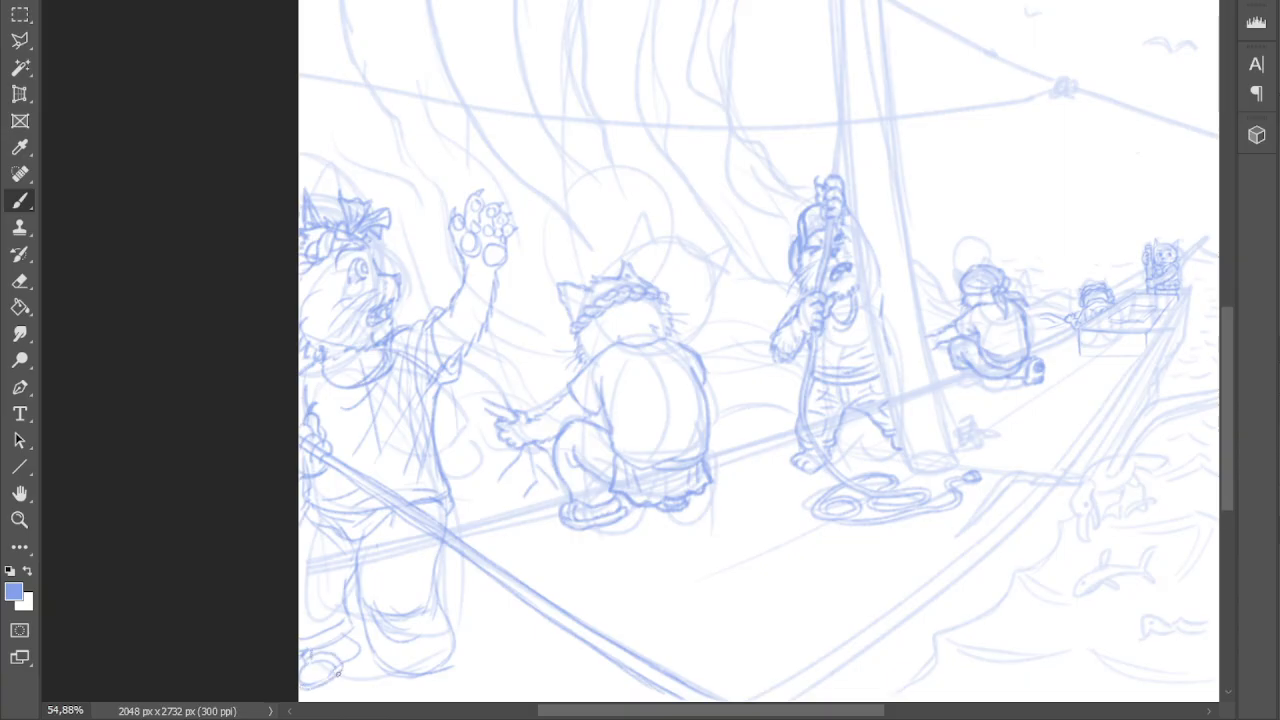
pyautogui.moveTo(355, 641)
pyautogui.mouseDown()
pyautogui.moveTo(344, 661)
pyautogui.moveTo(355, 641)
pyautogui.mouseUp()
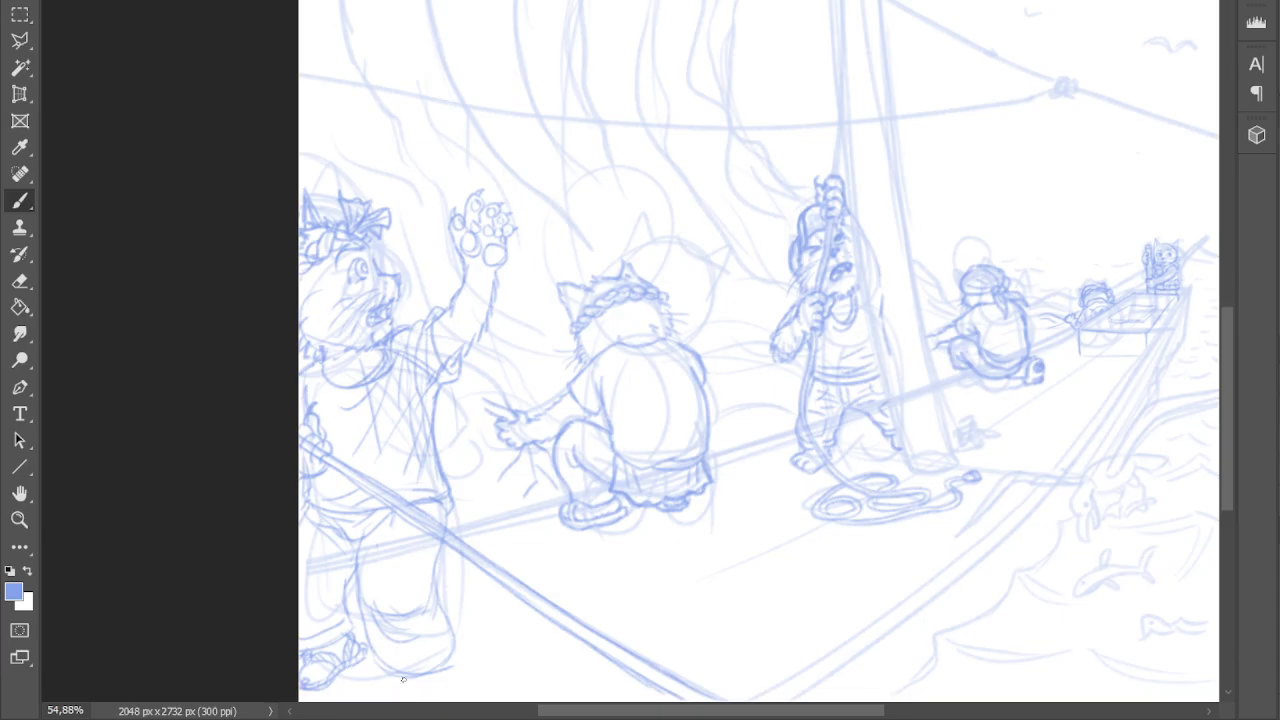
pyautogui.moveTo(391, 669)
pyautogui.mouseDown()
pyautogui.moveTo(396, 696)
pyautogui.moveTo(436, 690)
pyautogui.moveTo(447, 669)
pyautogui.moveTo(400, 678)
pyautogui.moveTo(434, 684)
pyautogui.mouseUp()
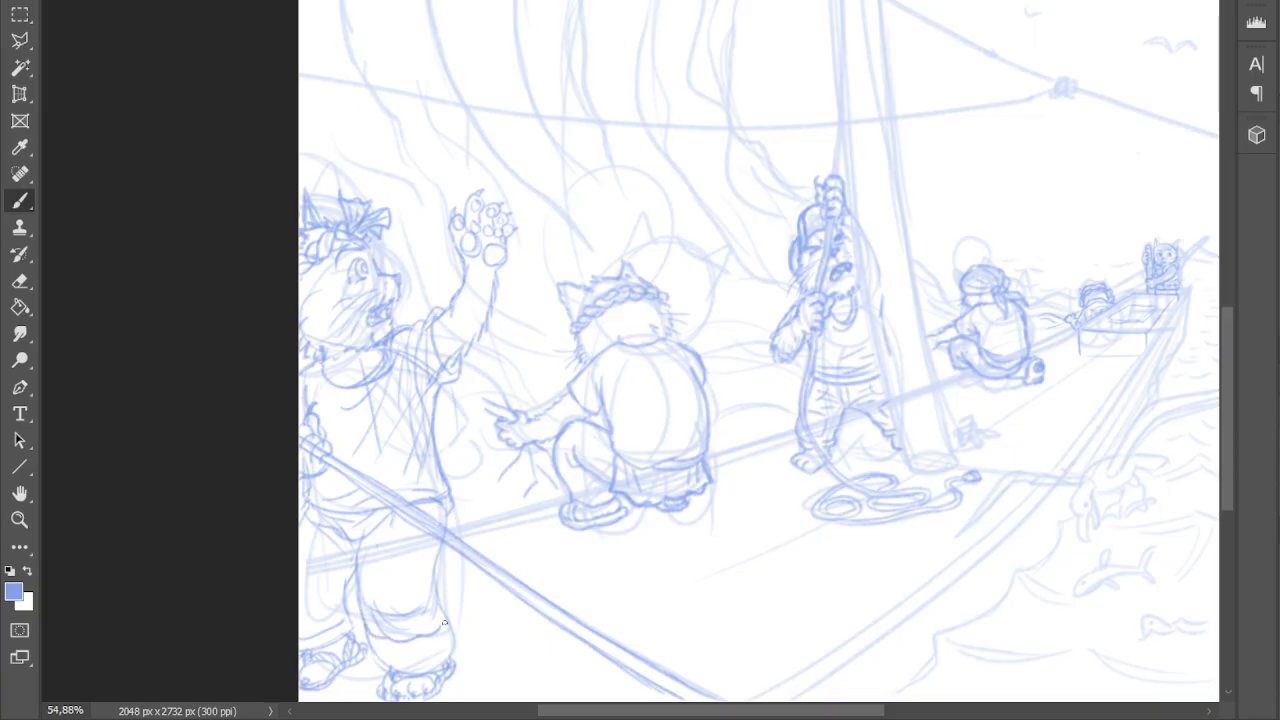
# - Draw gathered cuffs on the foreground sailor's trousers, add furry ankles below them, and refine both trouser legs with folds
pyautogui.moveTo(380, 645)
pyautogui.mouseDown()
pyautogui.moveTo(442, 629)
pyautogui.moveTo(387, 648)
pyautogui.moveTo(435, 634)
pyautogui.moveTo(422, 648)
pyautogui.moveTo(412, 651)
pyautogui.moveTo(440, 642)
pyautogui.moveTo(447, 623)
pyautogui.moveTo(414, 644)
pyautogui.moveTo(440, 622)
pyautogui.mouseUp()
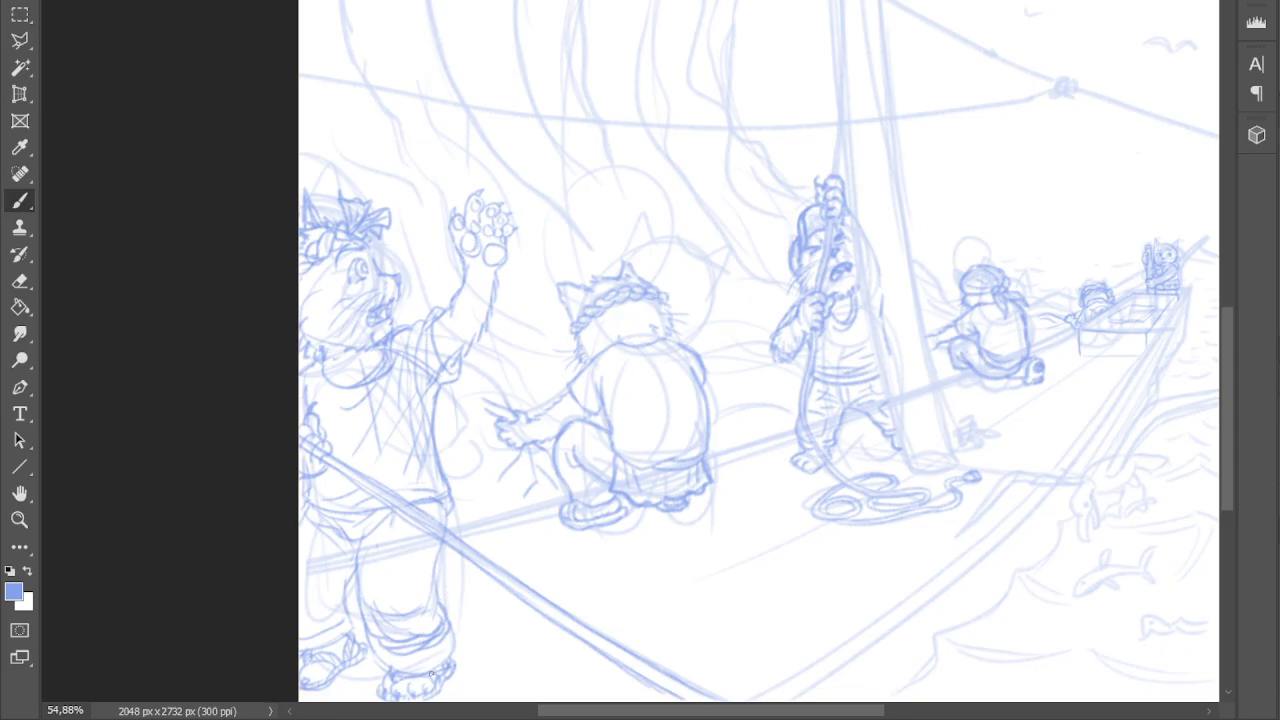
pyautogui.moveTo(430, 671); pyautogui.dragTo(403, 675)
pyautogui.moveTo(398, 660)
pyautogui.mouseDown()
pyautogui.moveTo(424, 663)
pyautogui.moveTo(405, 660)
pyautogui.mouseUp()
pyautogui.moveTo(336, 613)
pyautogui.mouseDown()
pyautogui.moveTo(300, 626)
pyautogui.moveTo(332, 626)
pyautogui.moveTo(345, 604)
pyautogui.mouseUp()
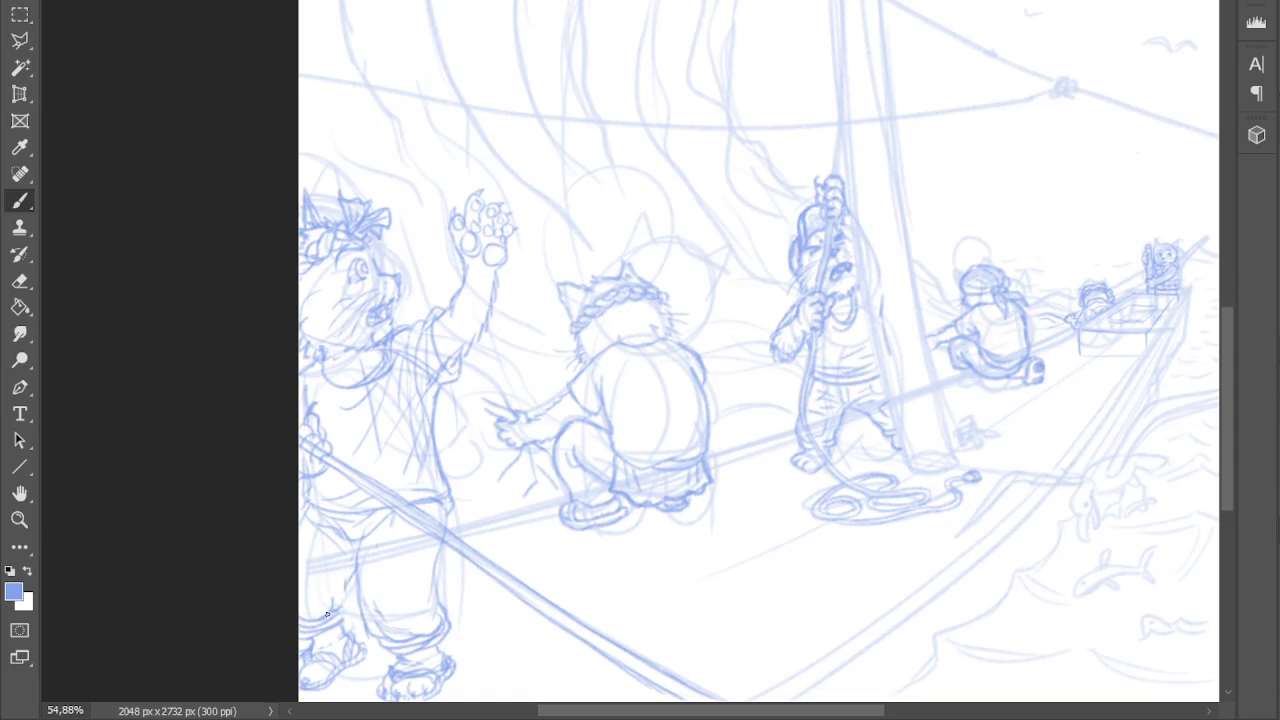
pyautogui.moveTo(348, 585)
pyautogui.mouseDown()
pyautogui.moveTo(347, 606)
pyautogui.moveTo(334, 586)
pyautogui.moveTo(357, 565)
pyautogui.mouseUp()
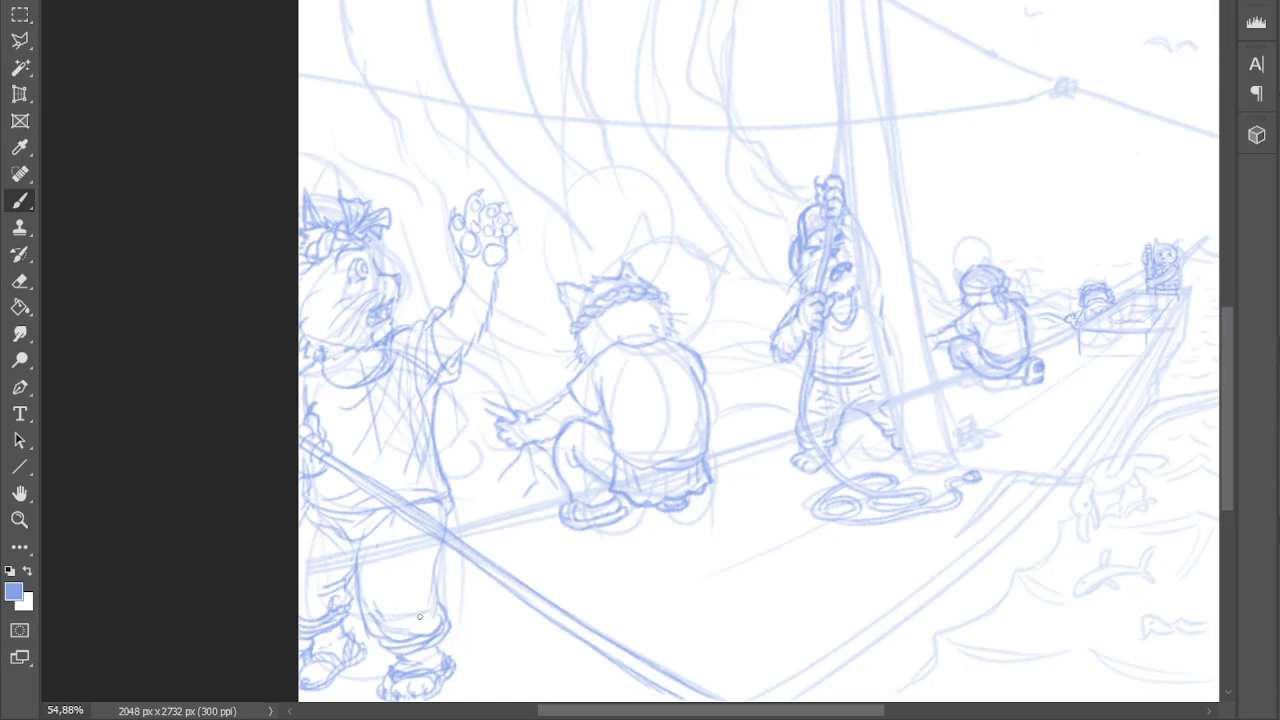
pyautogui.moveTo(438, 598); pyautogui.dragTo(433, 619)
# - Refine the hem of the foreground sailor's shirt with a pointed corner at the hip and curved folds across the waist
pyautogui.moveTo(443, 506); pyautogui.dragTo(461, 520)
pyautogui.moveTo(394, 517); pyautogui.dragTo(342, 543)
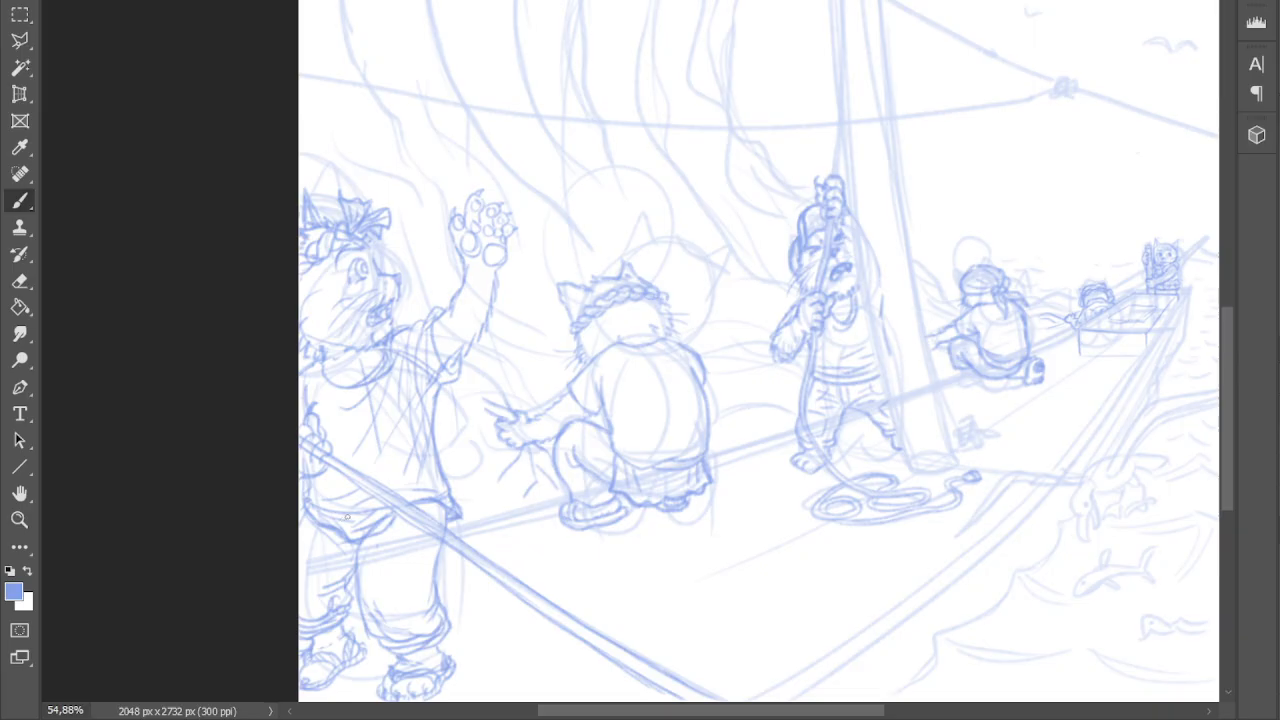
pyautogui.moveTo(321, 511)
pyautogui.mouseDown()
pyautogui.moveTo(353, 525)
pyautogui.moveTo(312, 498)
pyautogui.moveTo(369, 507)
pyautogui.mouseUp()
pyautogui.moveTo(758, 360)
pyautogui.mouseDown()
pyautogui.moveTo(740, 362)
pyautogui.moveTo(724, 449)
pyautogui.moveTo(738, 360)
pyautogui.mouseUp()
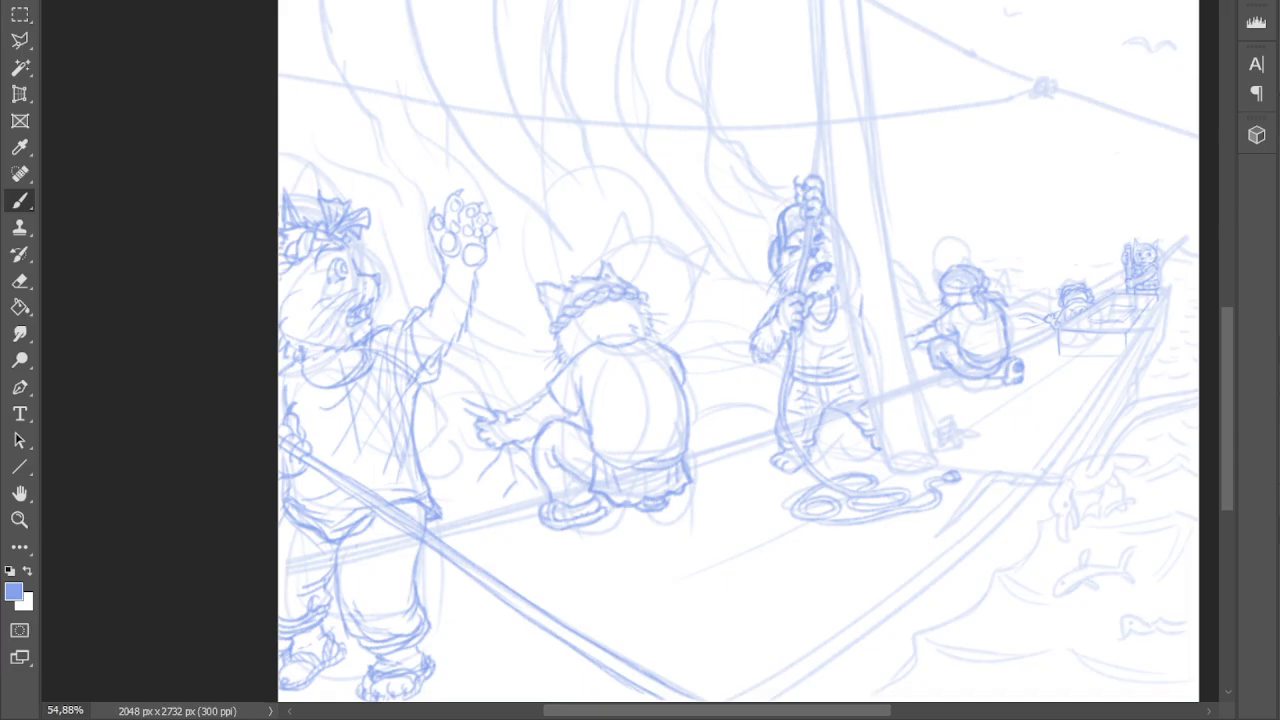
pyautogui.moveTo(738, 360)
pyautogui.mouseDown()
pyautogui.moveTo(729, 425)
pyautogui.moveTo(733, 360)
pyautogui.mouseUp()
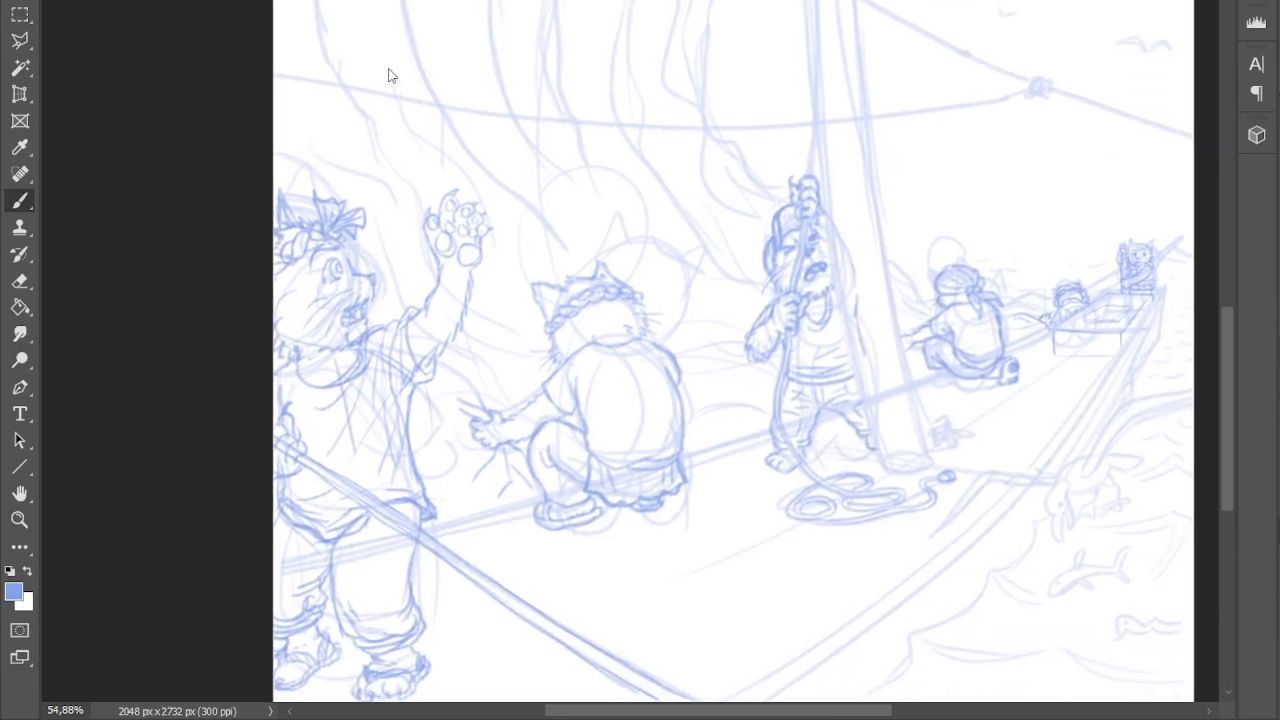
pyautogui.scroll(-3, 395, 83)
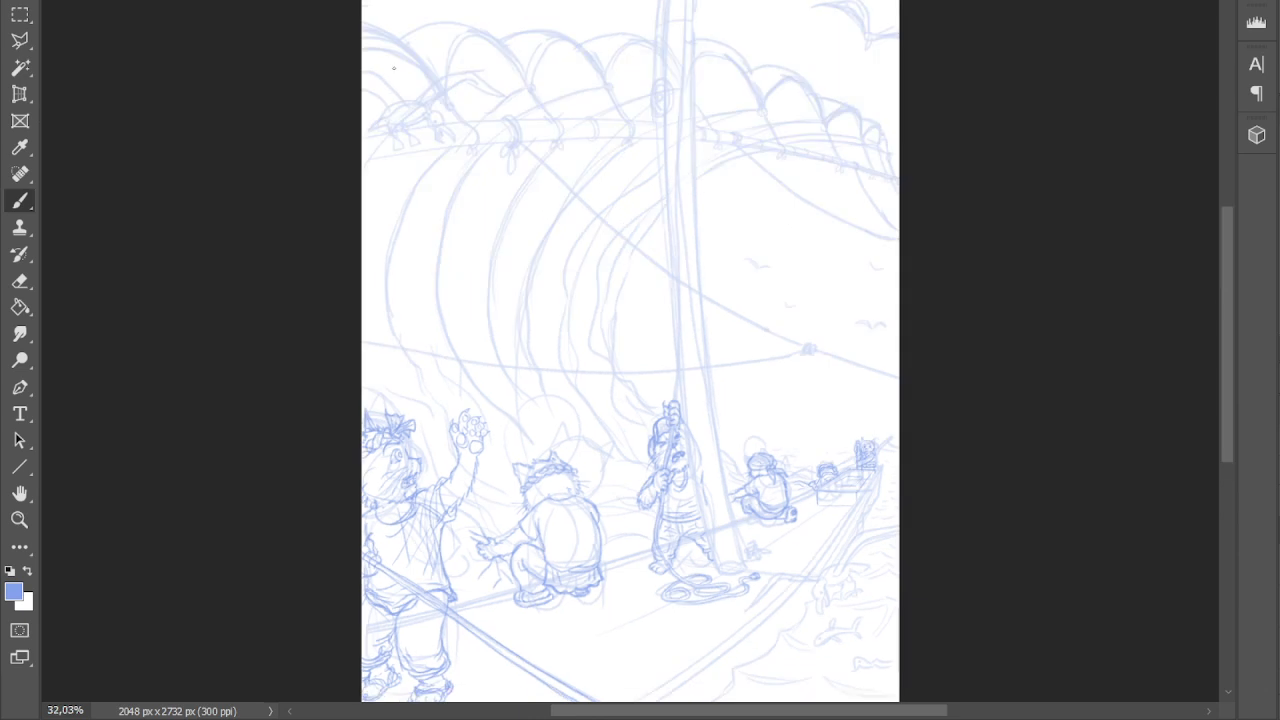